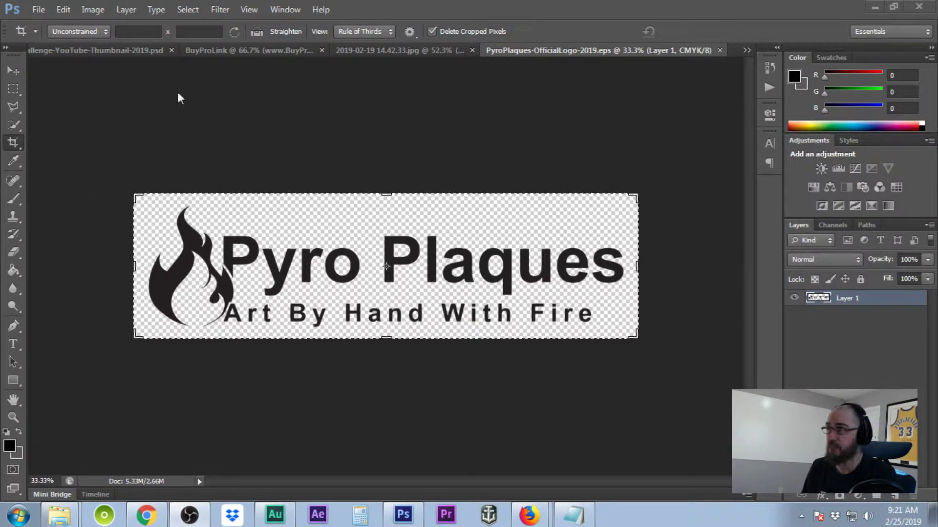
- Set up a web export of the logo as PNG-24 with a width of 640 px
click(39, 10)
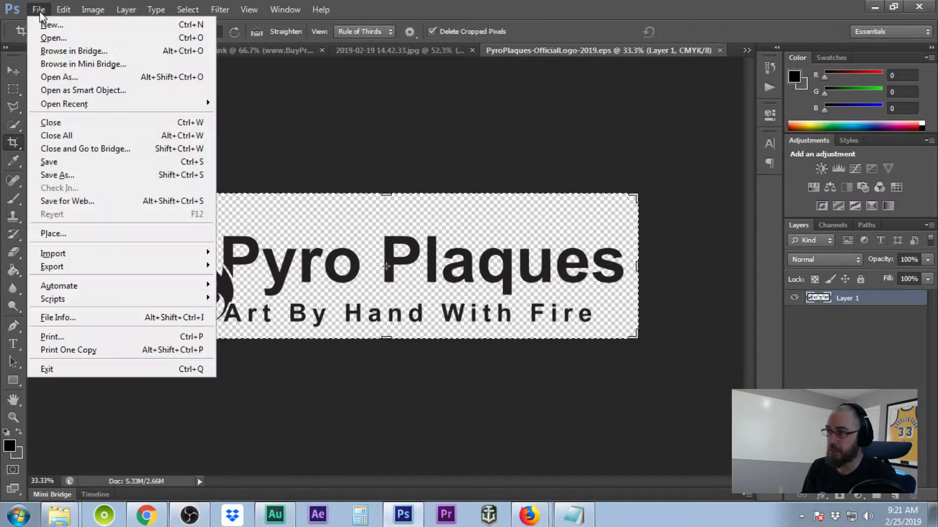
click(109, 201)
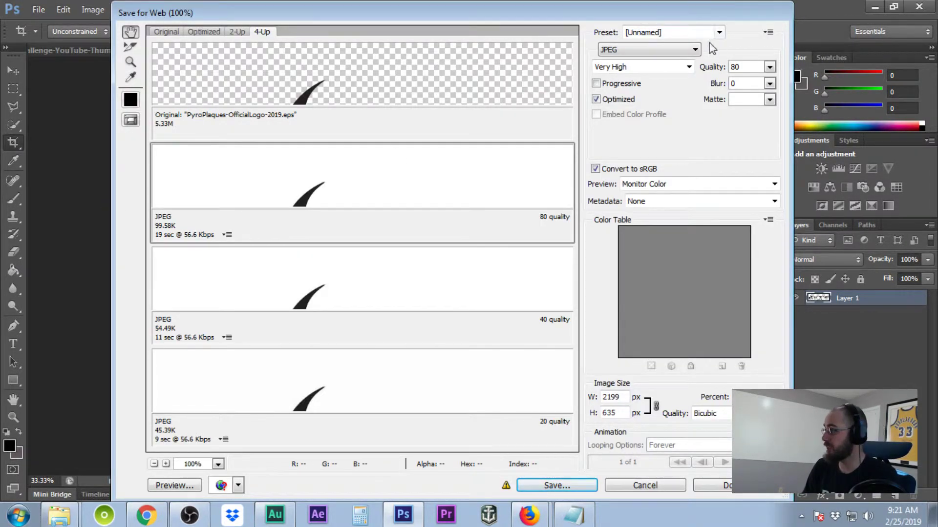
click(693, 50)
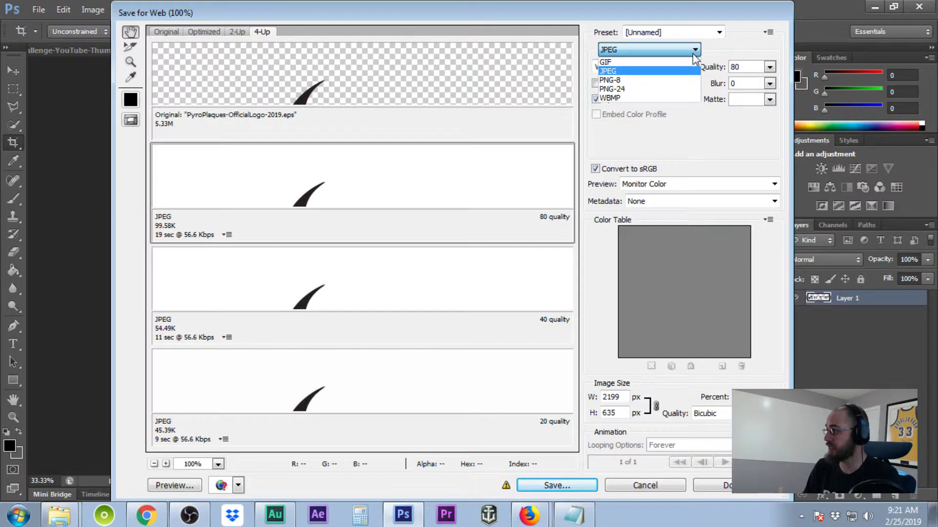
click(630, 89)
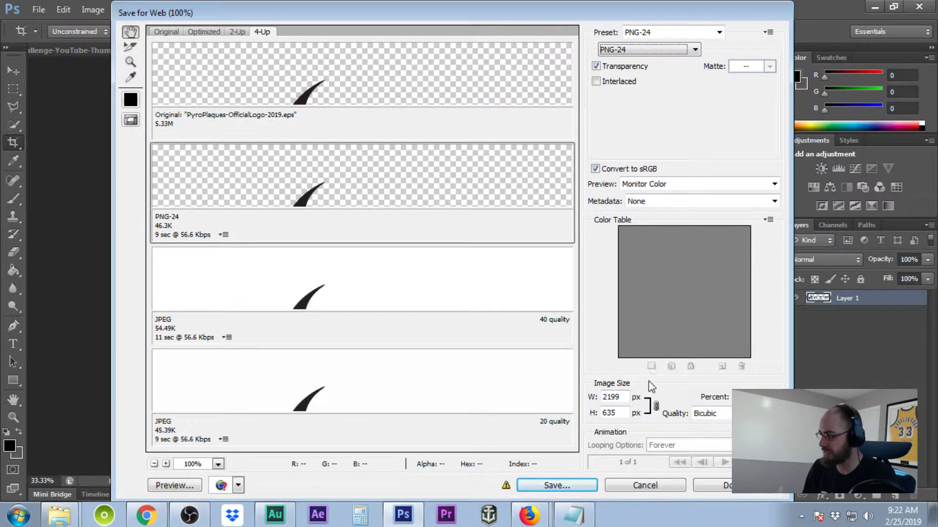
drag(625, 397, 592, 400)
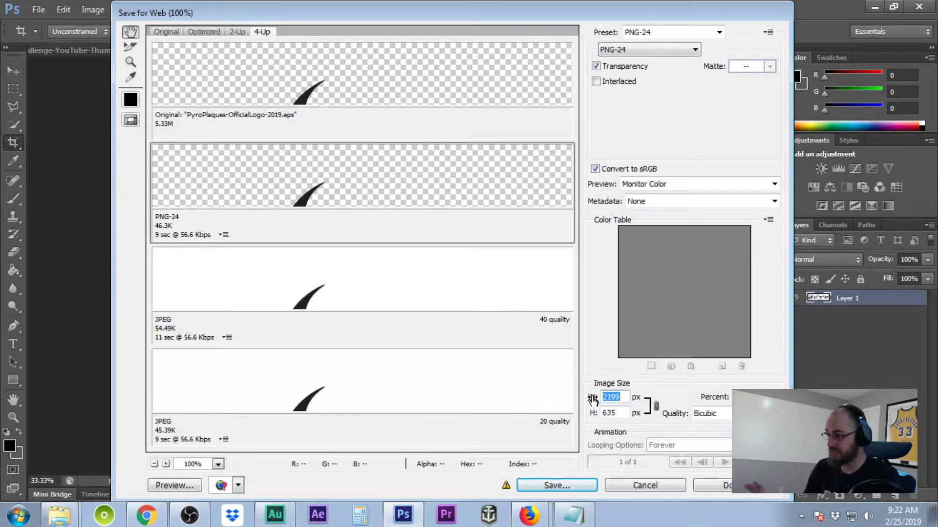
text(640)
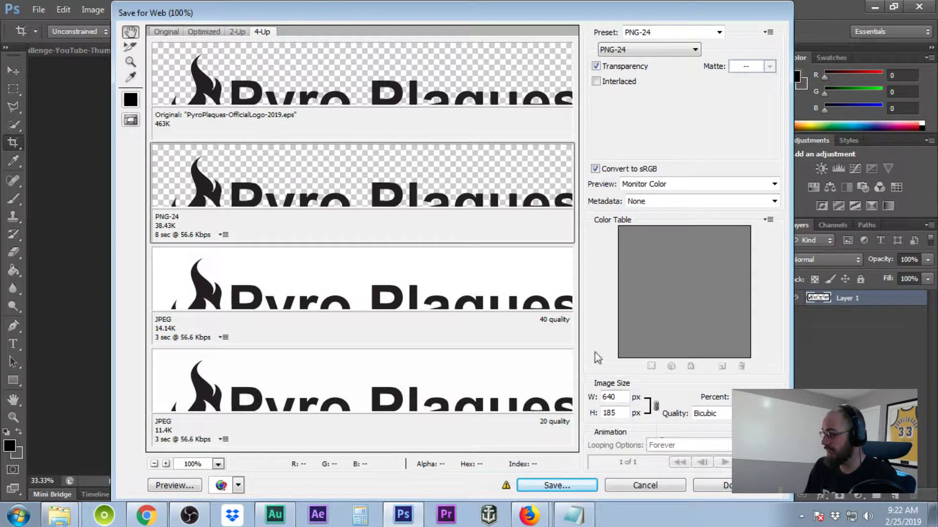
- Save the web export to the Desktop as Pyro-Plaques-Woodburning-Retina-Logo
click(554, 485)
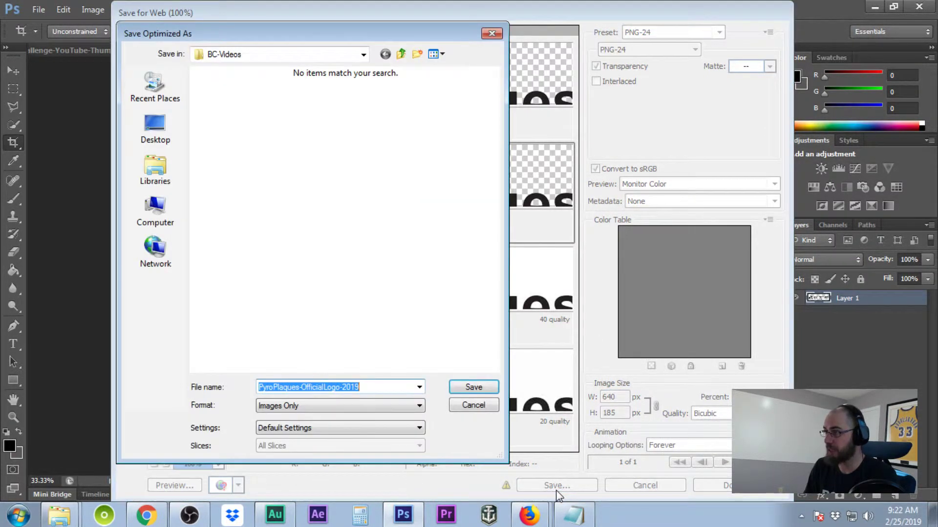
click(155, 128)
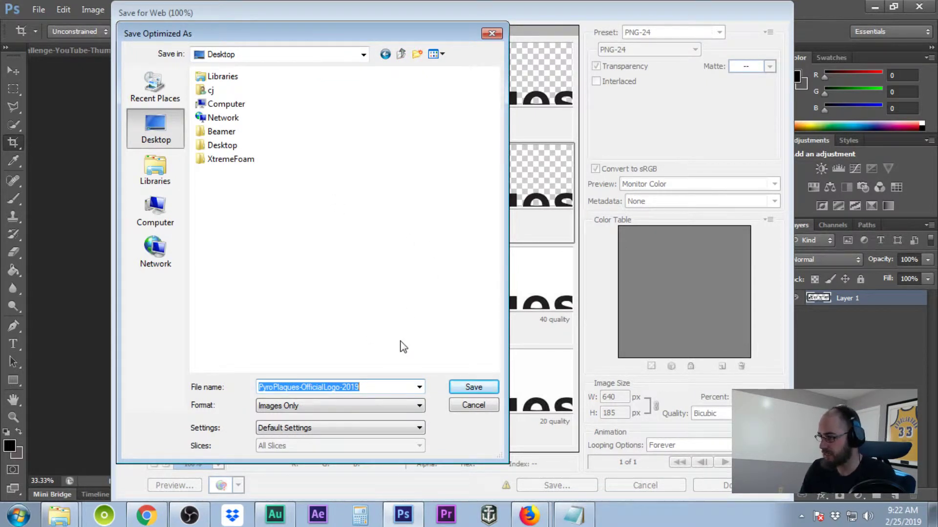
text(Pyro-)
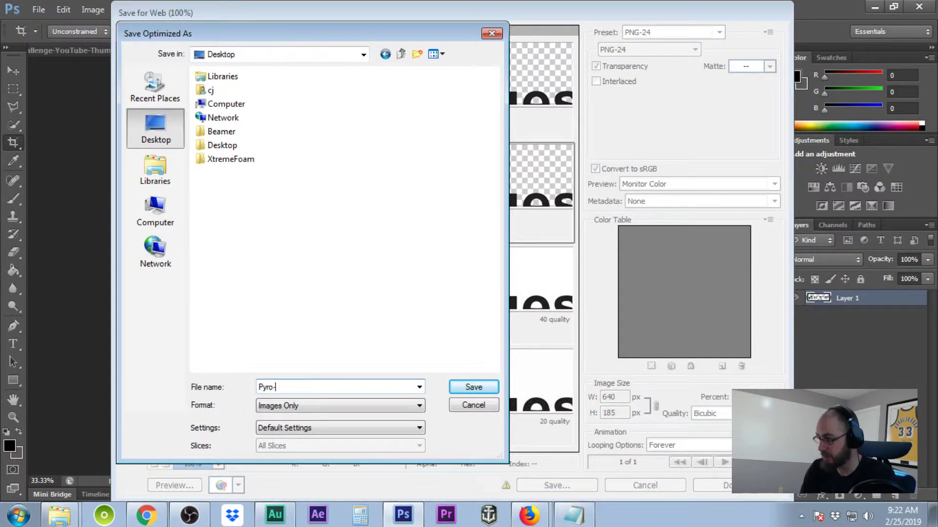
text(Plaques)
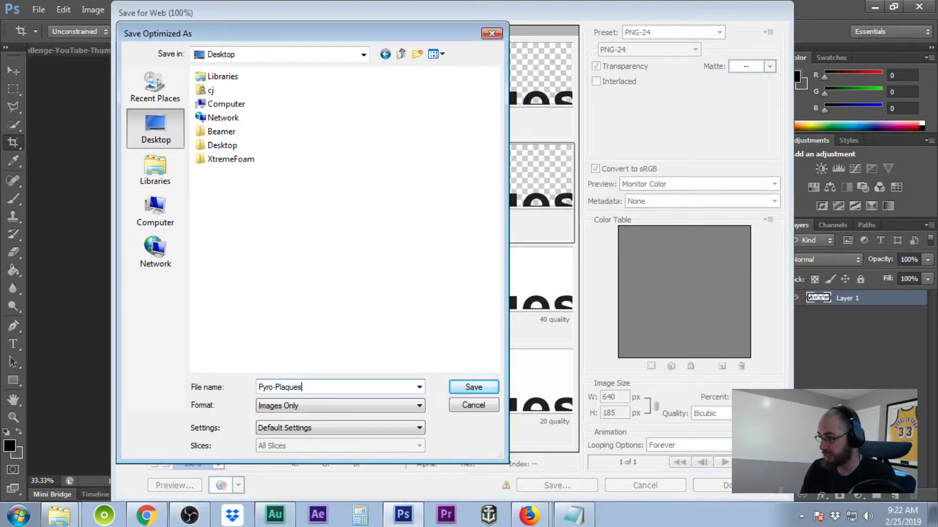
text(-Woodb)
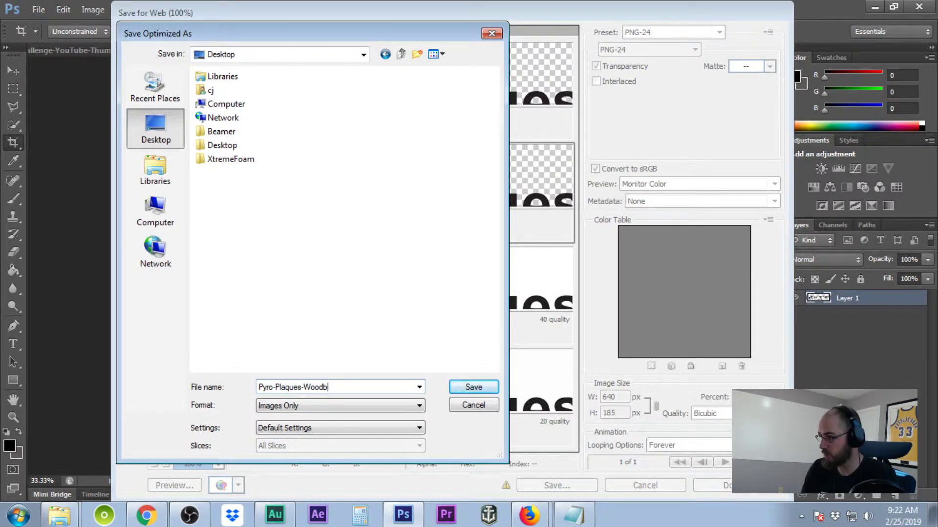
text(urning-Re)
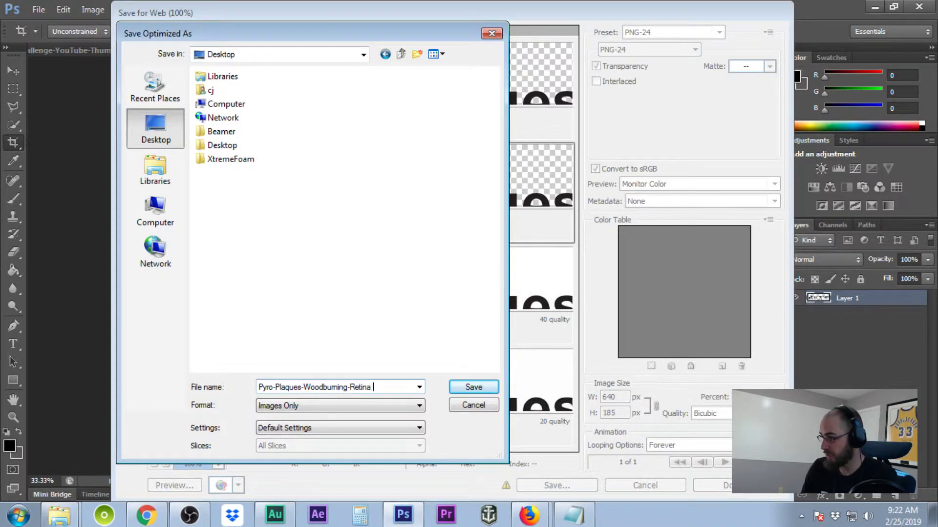
text(tina-Logo)
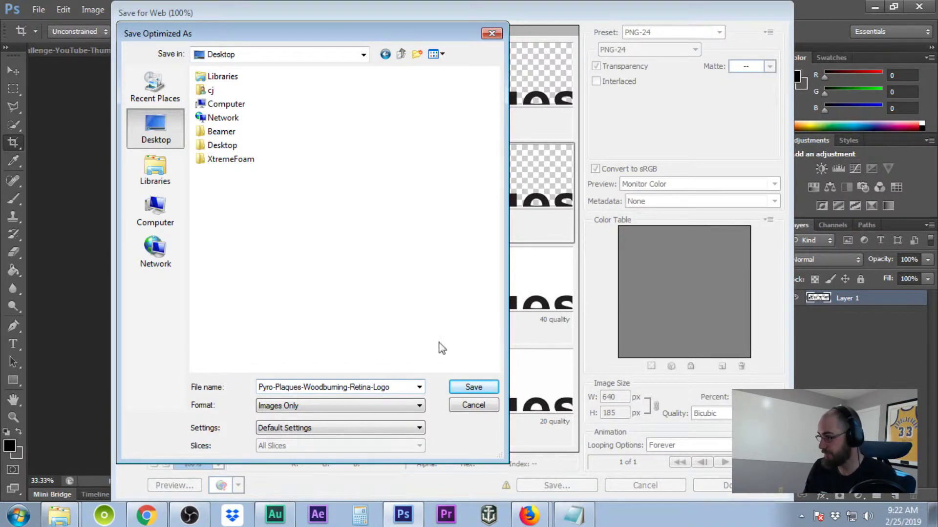
drag(393, 387, 258, 386)
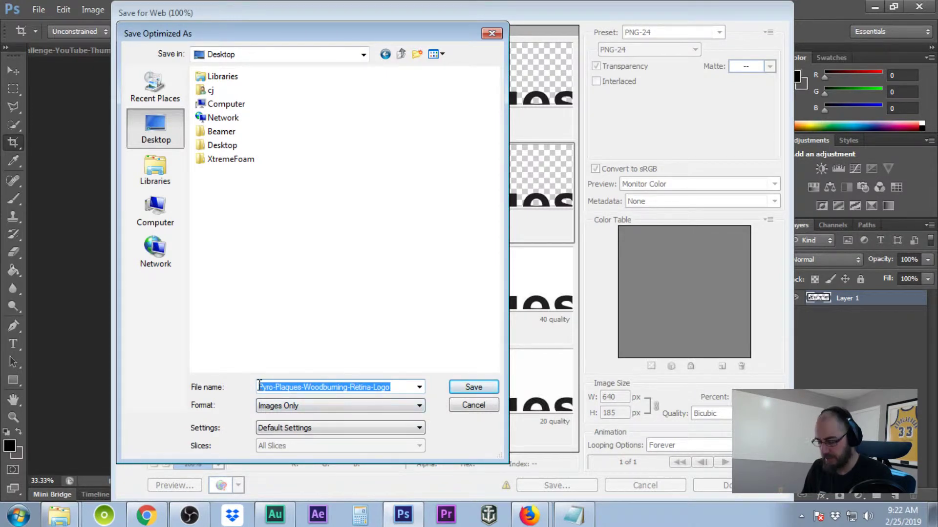
click(473, 388)
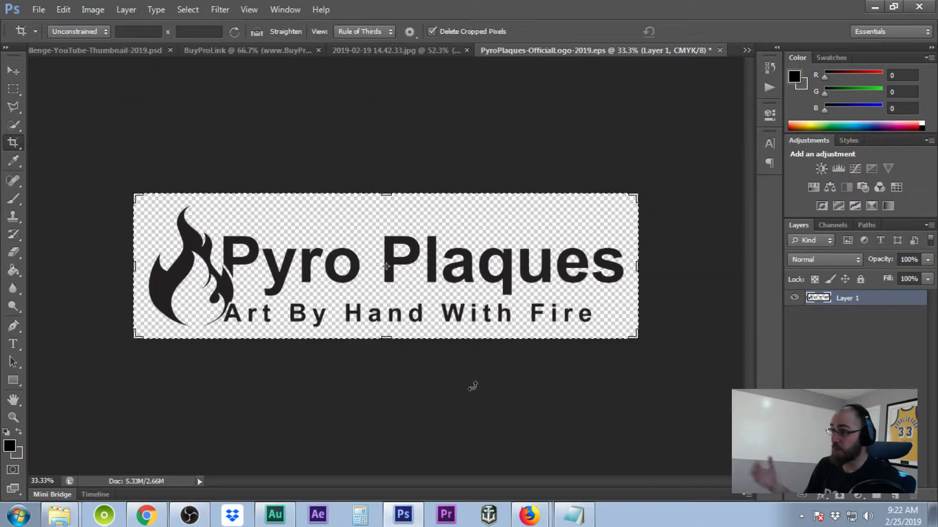
- Set up another PNG-24 web export of the logo with a width of 320 px
click(38, 10)
click(67, 201)
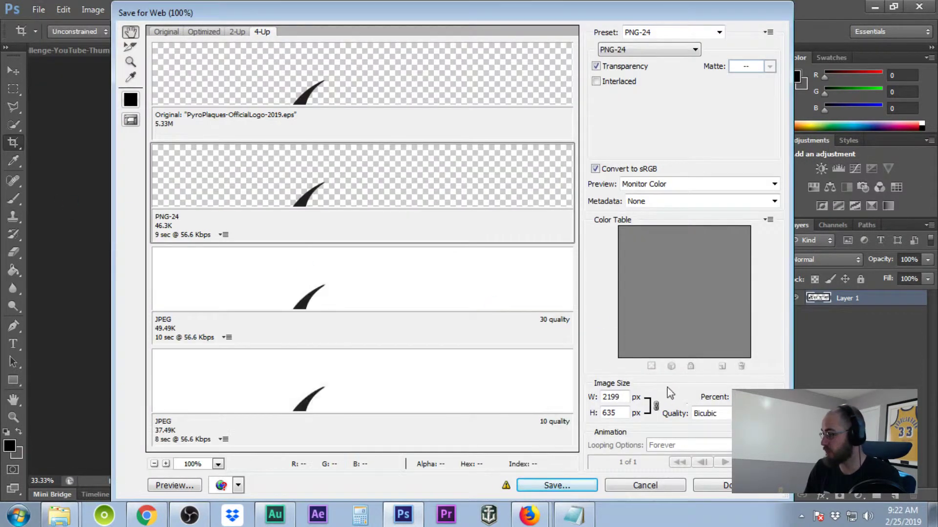
double_click(624, 399)
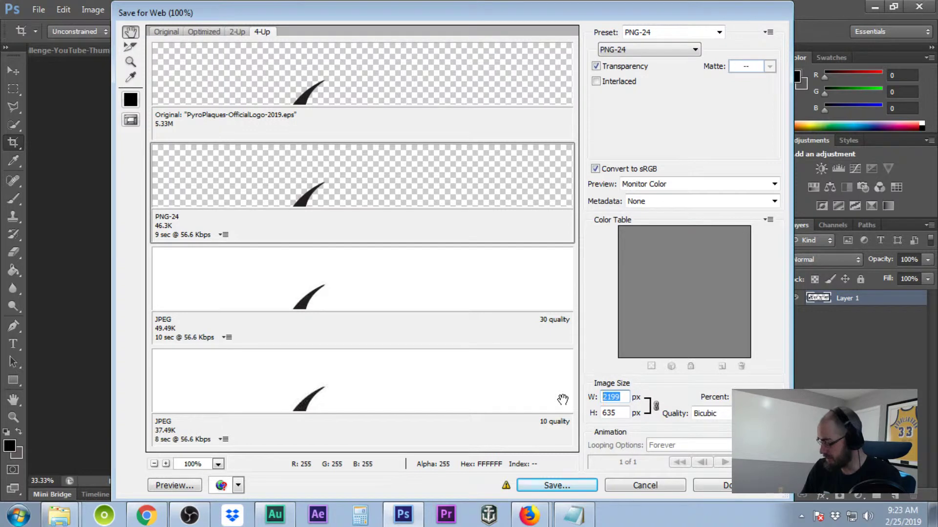
text(320)
- Save the smaller web export to the Desktop as Pyro-Plaques-Woodburning-Regular-Logo
click(578, 485)
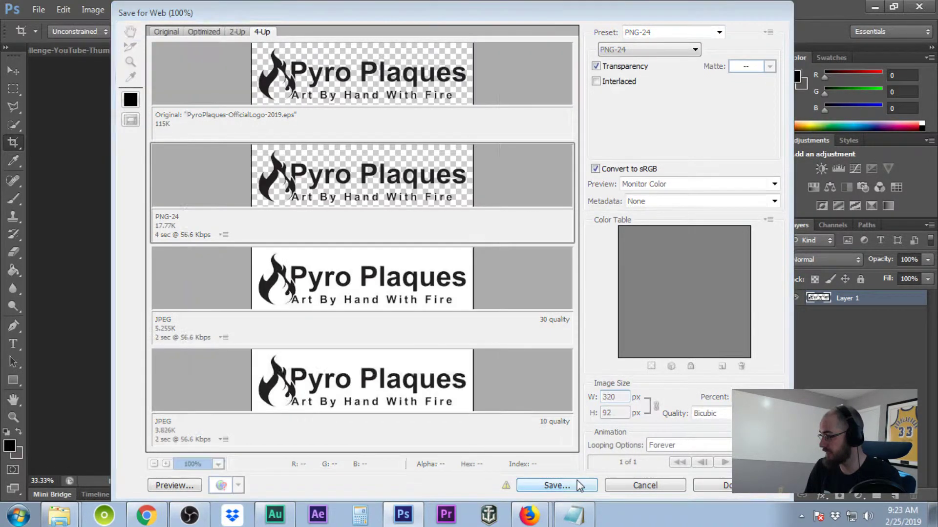
text(Pyro-Plaques-Woodburning-Retina-Logo)
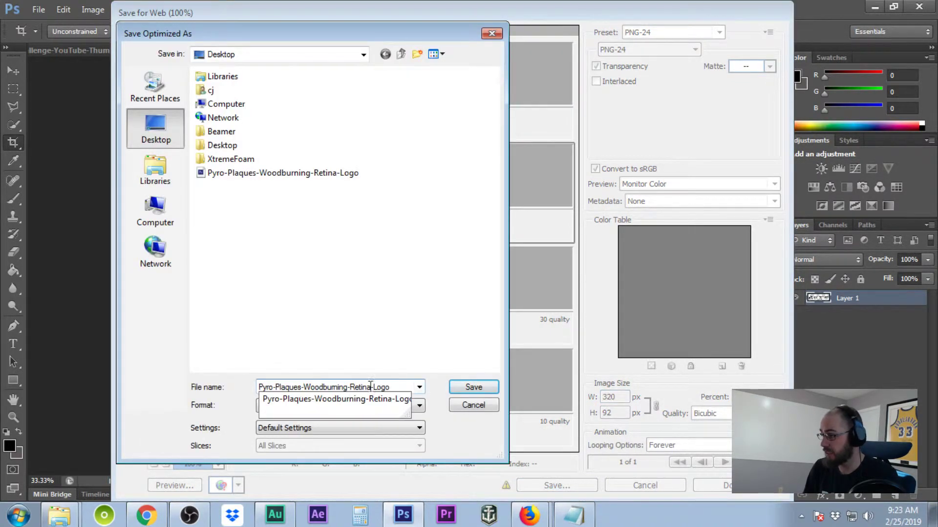
mouse_move(371, 387)
mouse_down()
mouse_move(355, 388)
mouse_move(362, 393)
mouse_up()
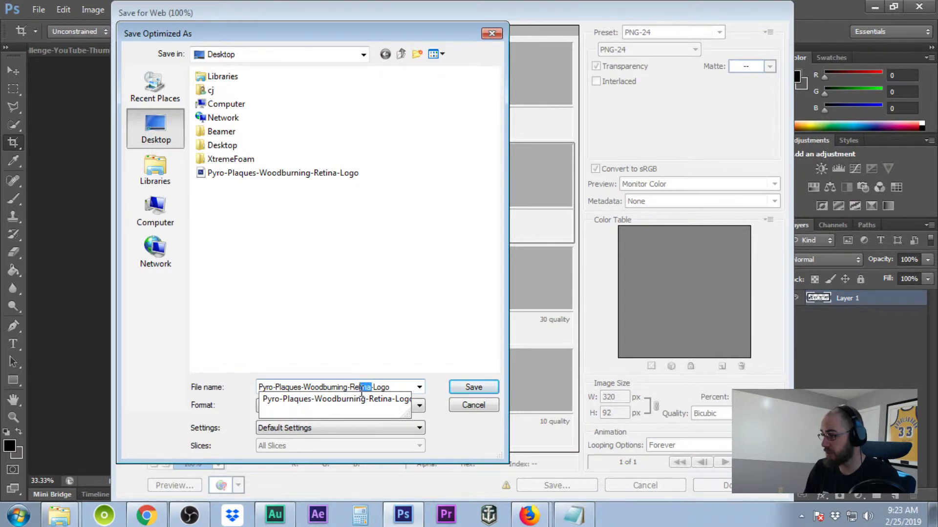
text(gu)
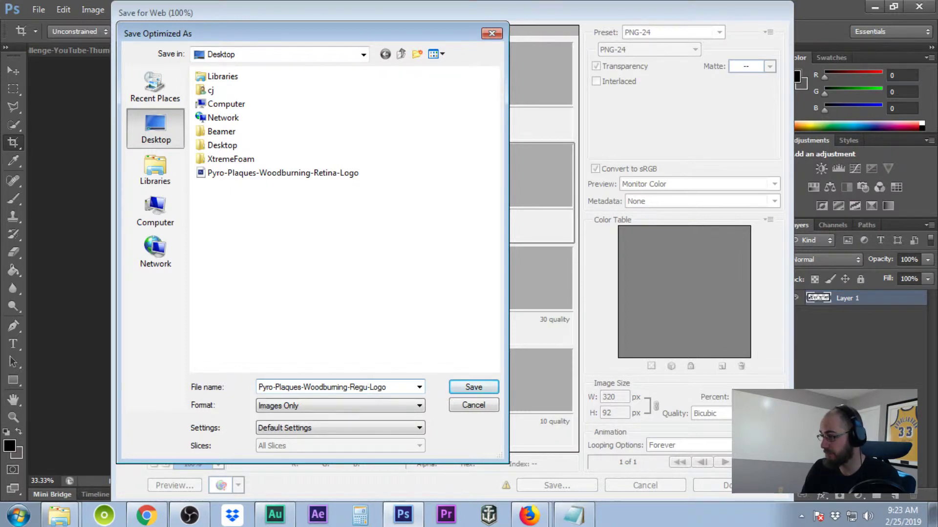
text(lar)
click(463, 387)
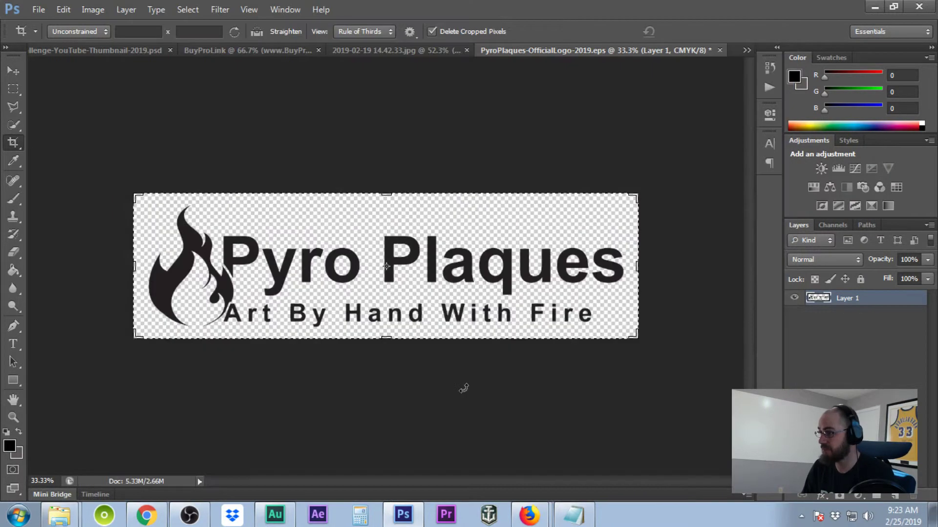
- Check the desktop for the exported logo files and return to Photoshop
click(874, 7)
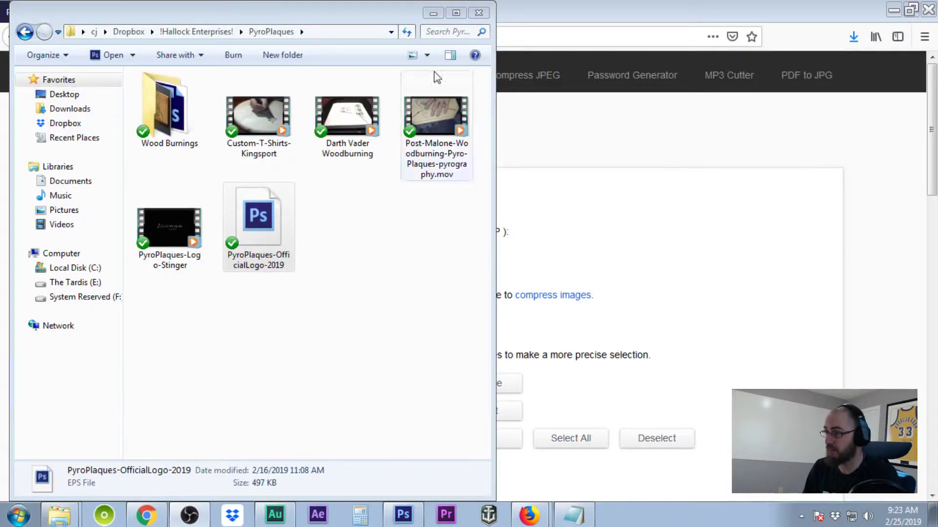
click(433, 13)
click(892, 15)
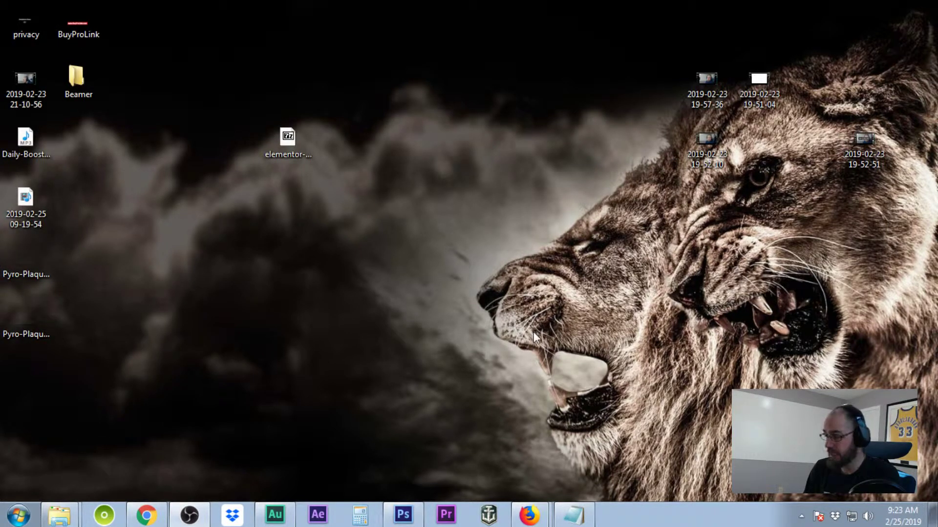
click(404, 518)
click(39, 11)
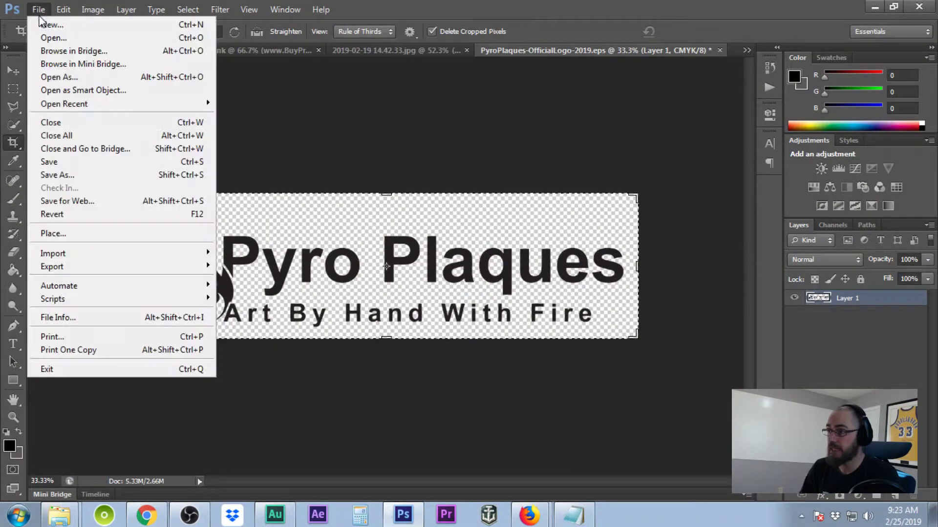
click(36, 11)
click(39, 10)
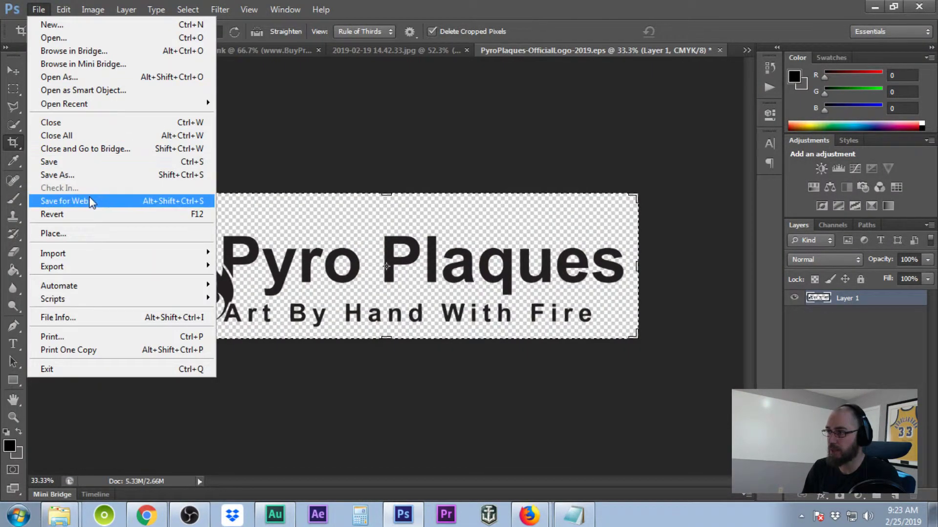
click(90, 175)
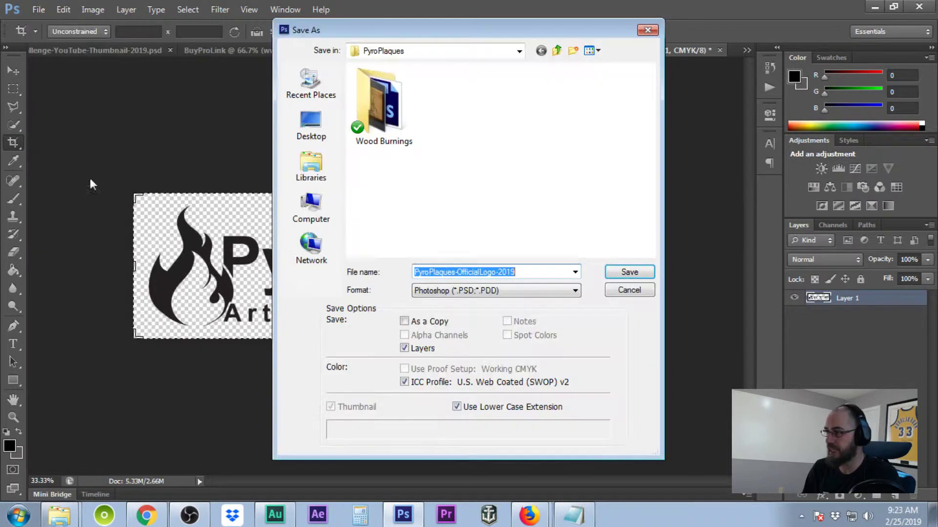
click(533, 291)
click(634, 292)
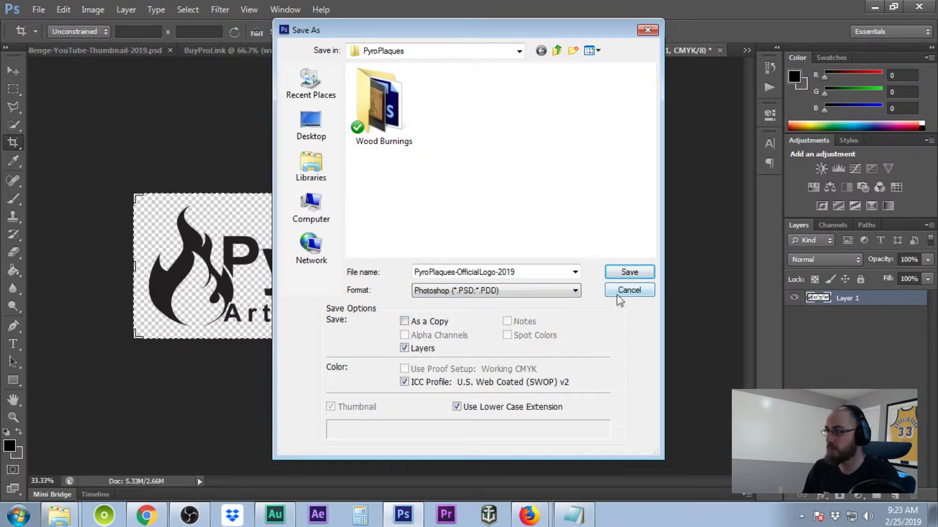
click(629, 290)
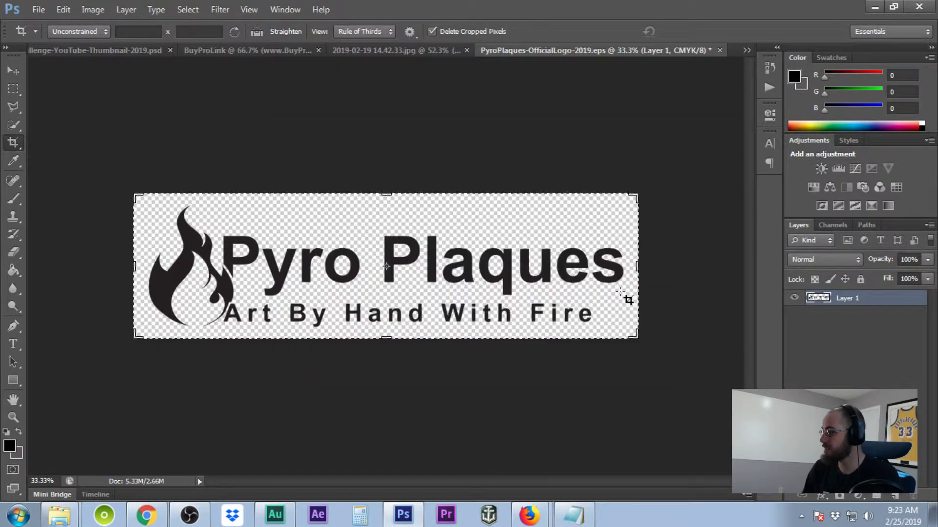
- Convert the logo document's color mode to RGB Color
click(106, 10)
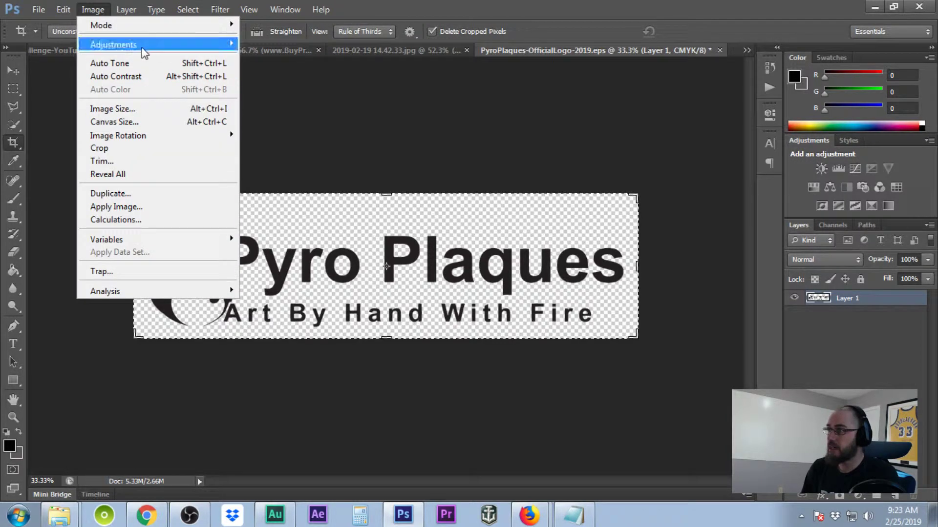
mouse_move(170, 25)
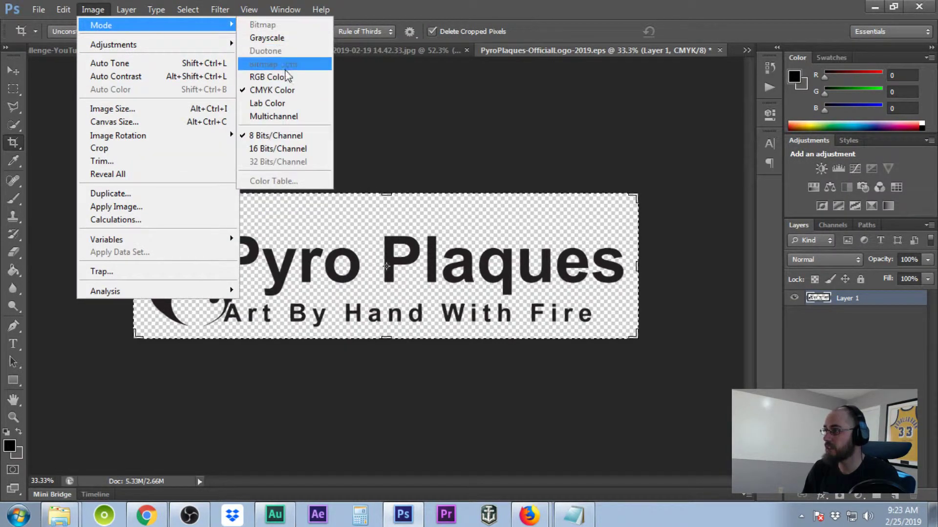
click(273, 77)
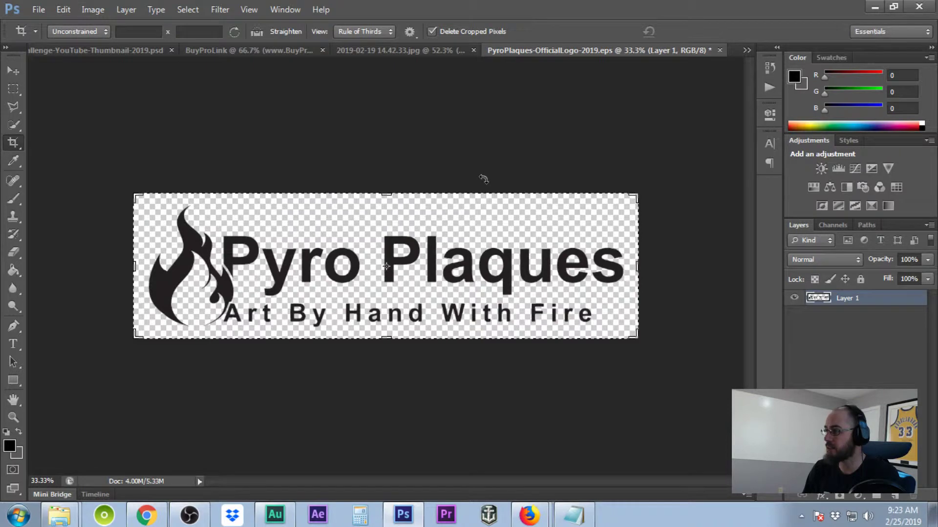
- Save the logo to the Desktop as the Photoshop file PyroPlaques-OfficialLogo-2019 with Maximize Compatibility on
click(40, 9)
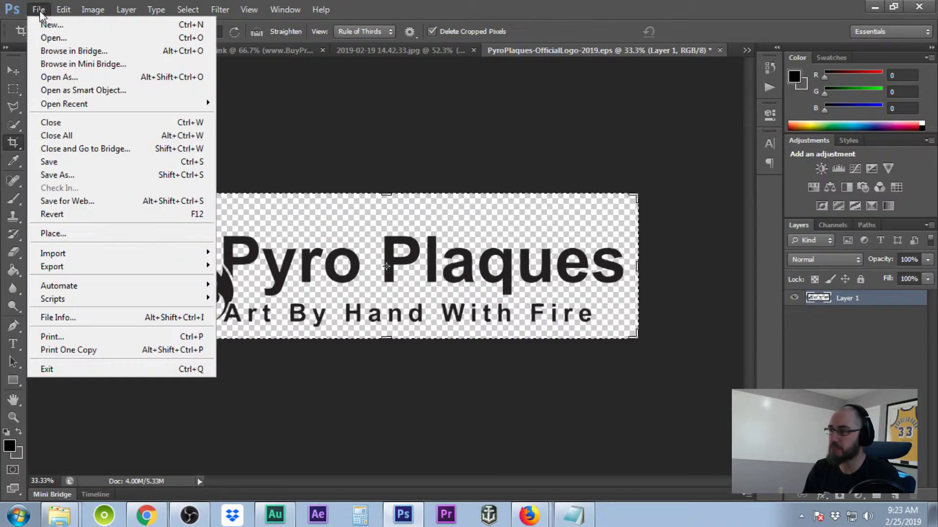
click(96, 167)
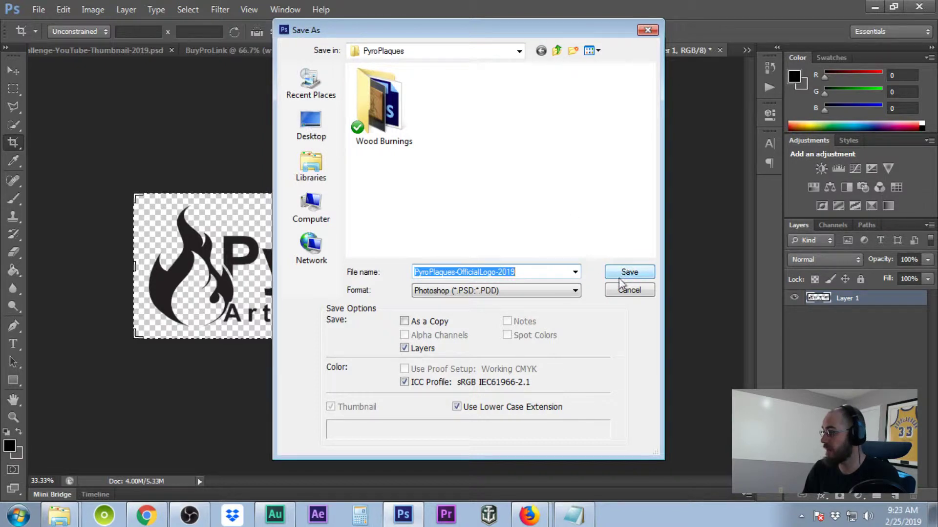
click(311, 117)
click(623, 273)
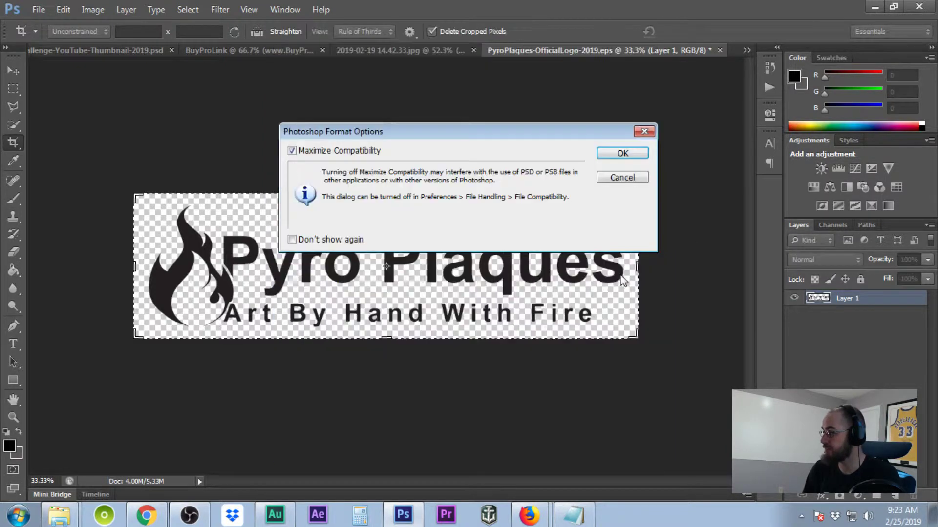
click(620, 153)
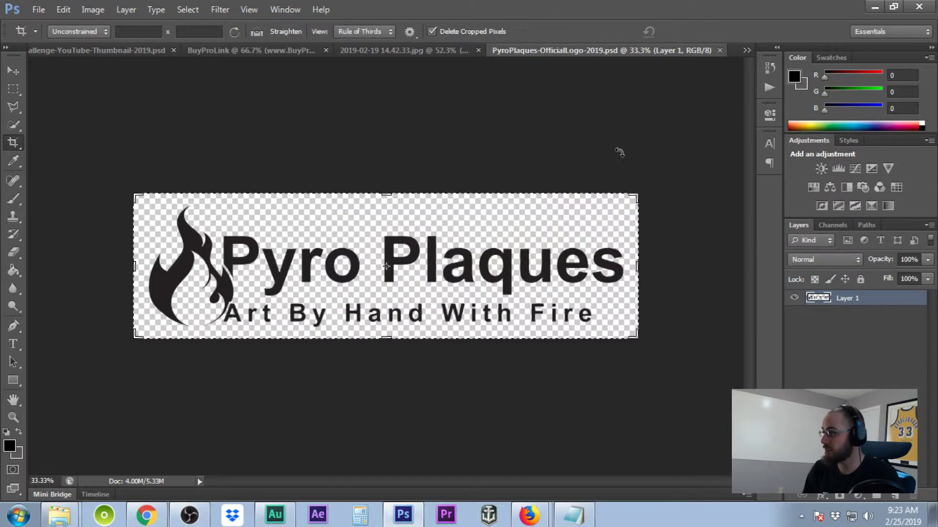
- Inspect the file properties of the saved PyroPlaques-OfficialLogo-2019 Photoshop file on the desktop
click(874, 7)
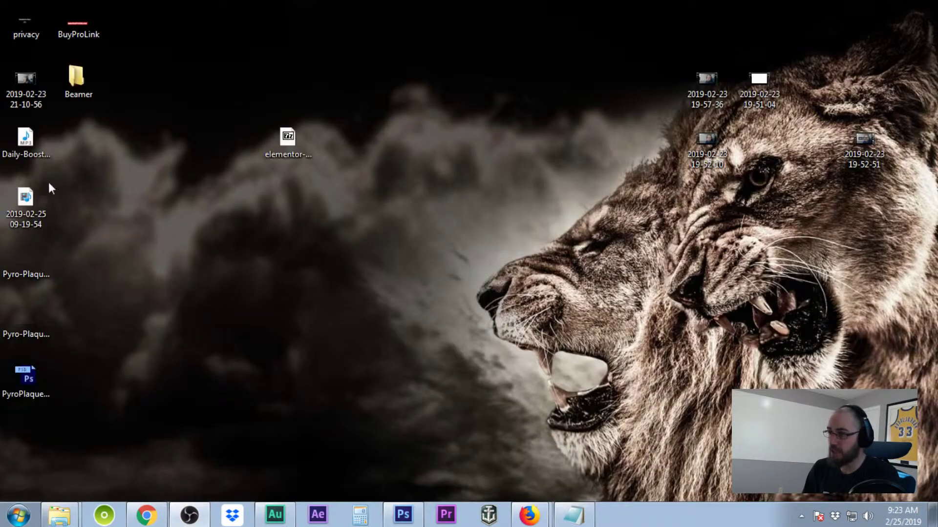
click(32, 377)
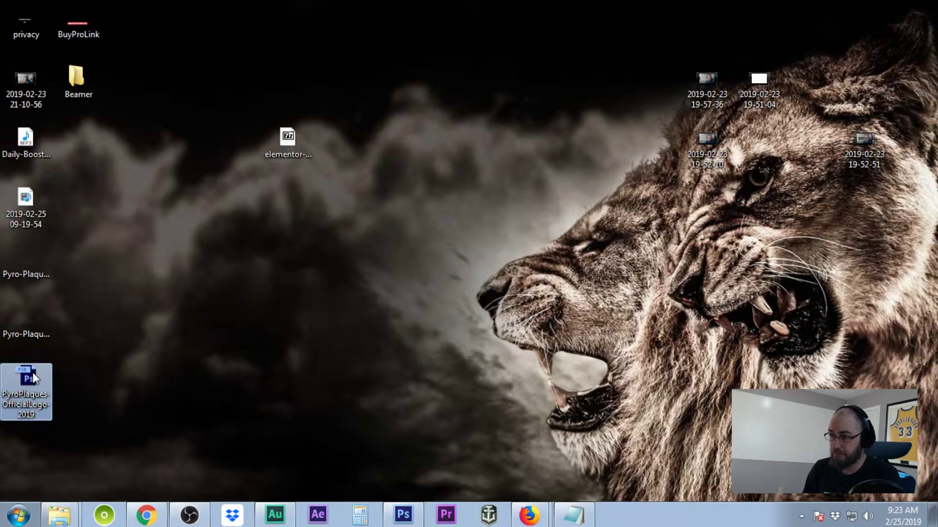
right_click(33, 377)
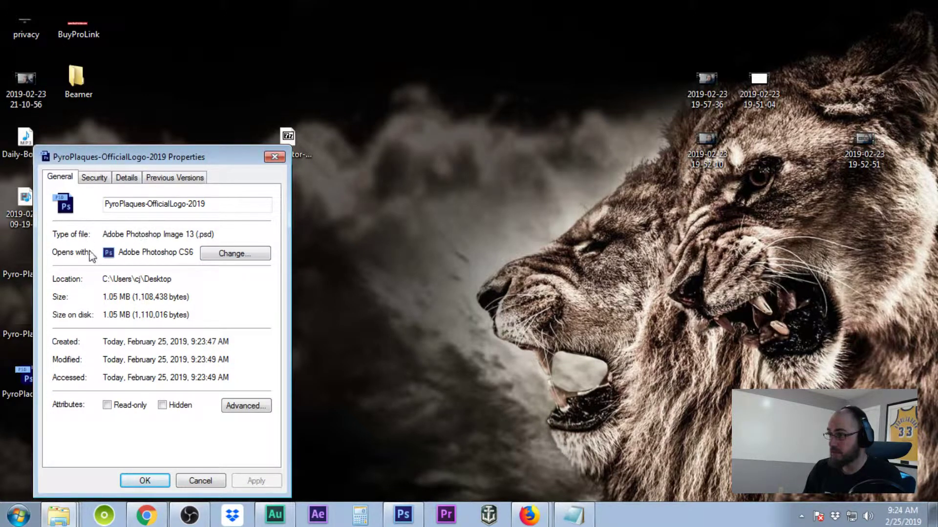
click(201, 482)
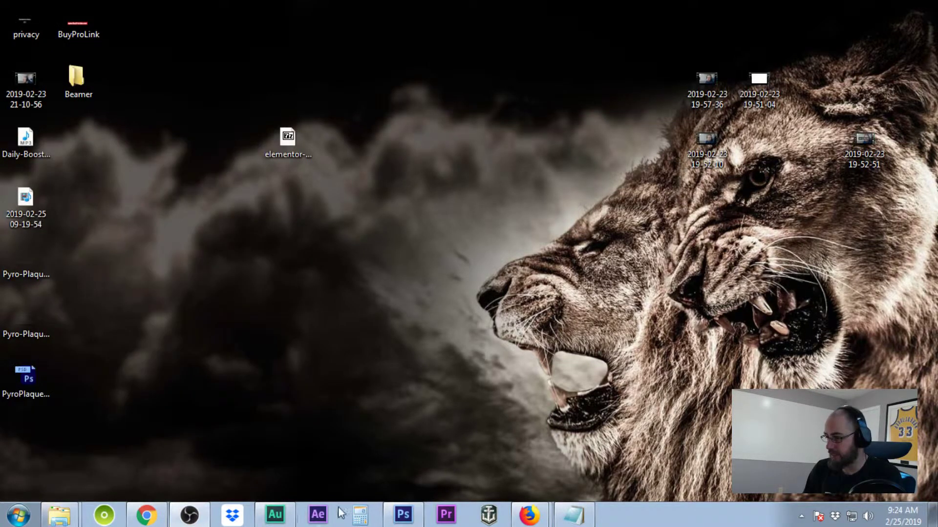
- Return to Photoshop and save a full-size PNG copy of the logo to the Desktop as PyroPlaques-OfficialLogo-2019.png
click(414, 517)
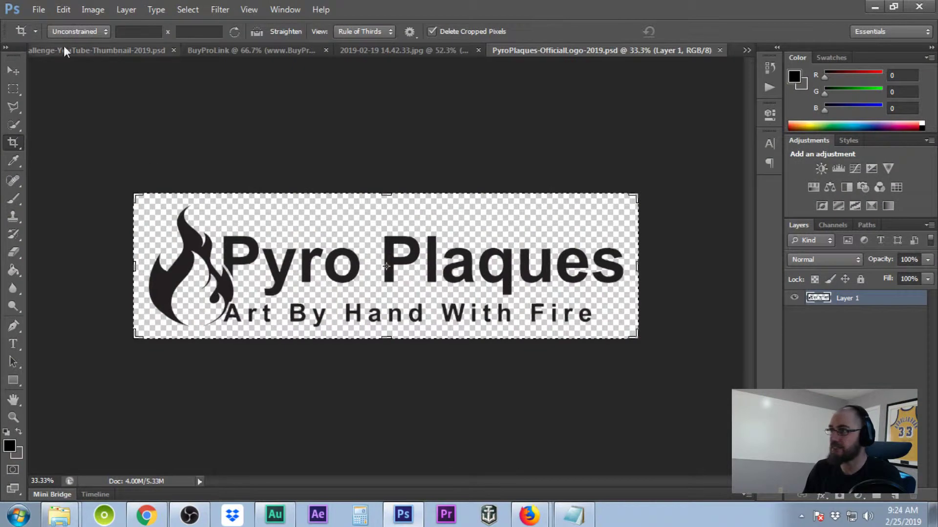
click(47, 9)
click(69, 174)
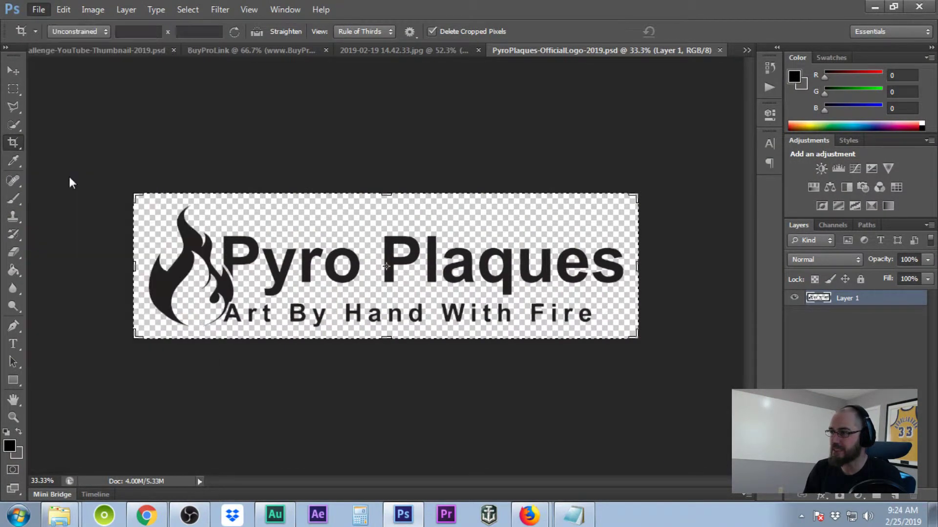
click(528, 294)
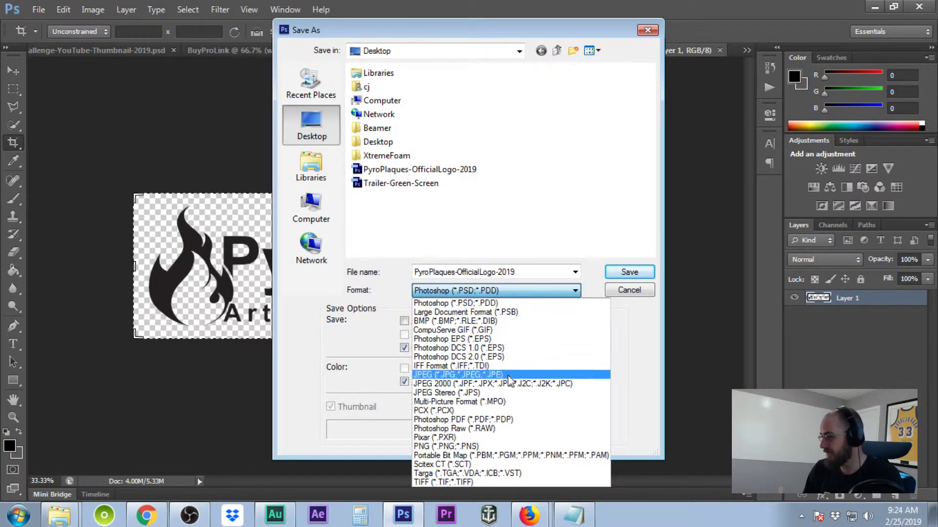
click(495, 446)
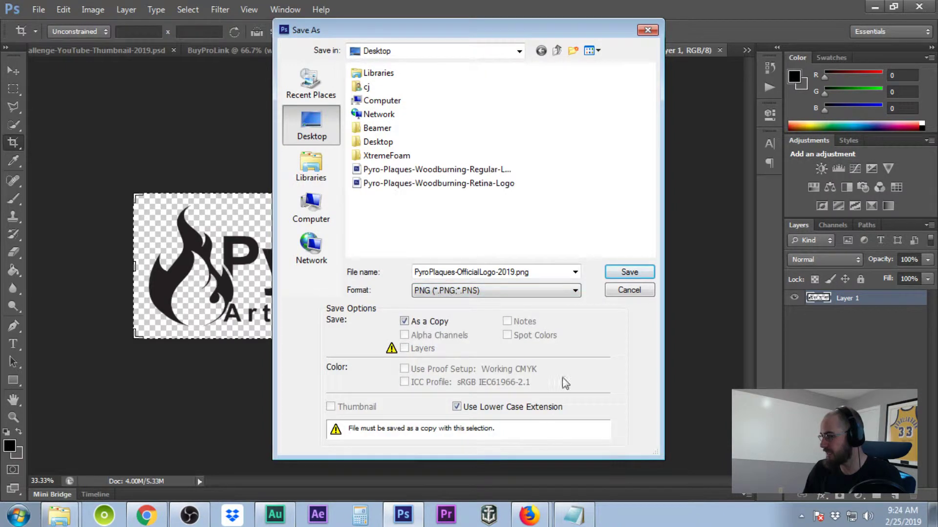
click(629, 272)
click(514, 158)
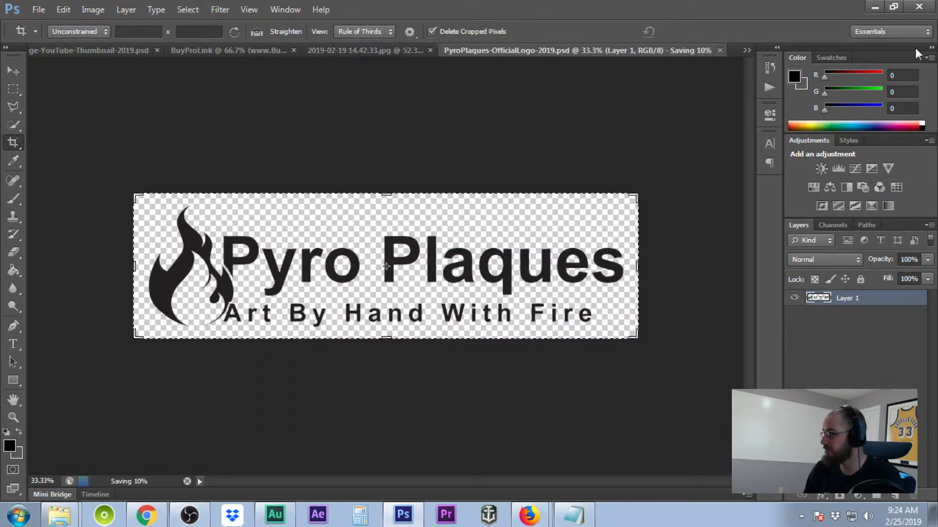
- Switch to ResizeImage.net in Firefox and upload the PyroPlaques-OfficialLogo-2019 PNG from the Desktop
click(874, 6)
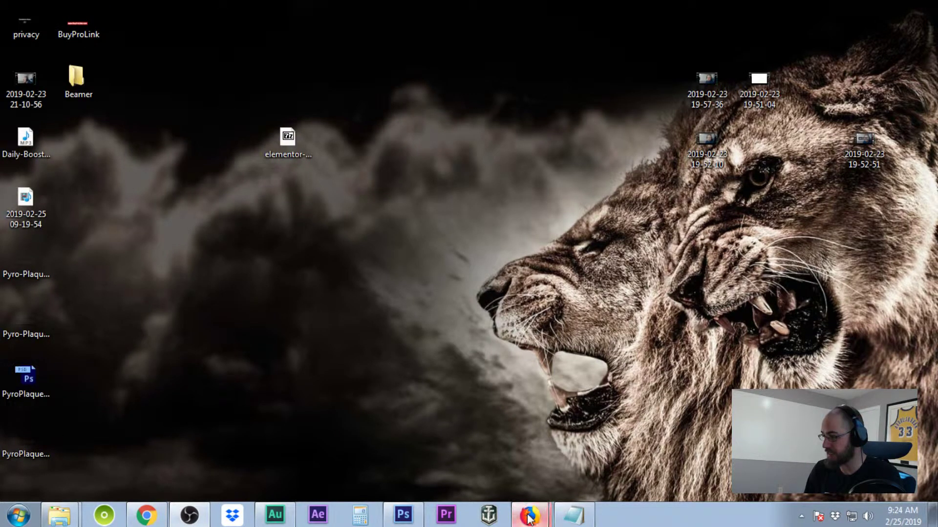
key(alt+Tab)
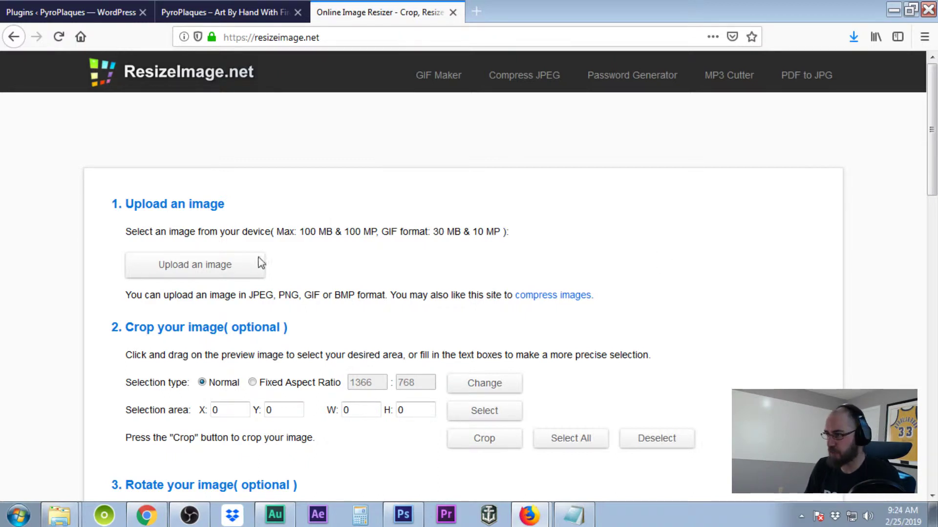
click(210, 270)
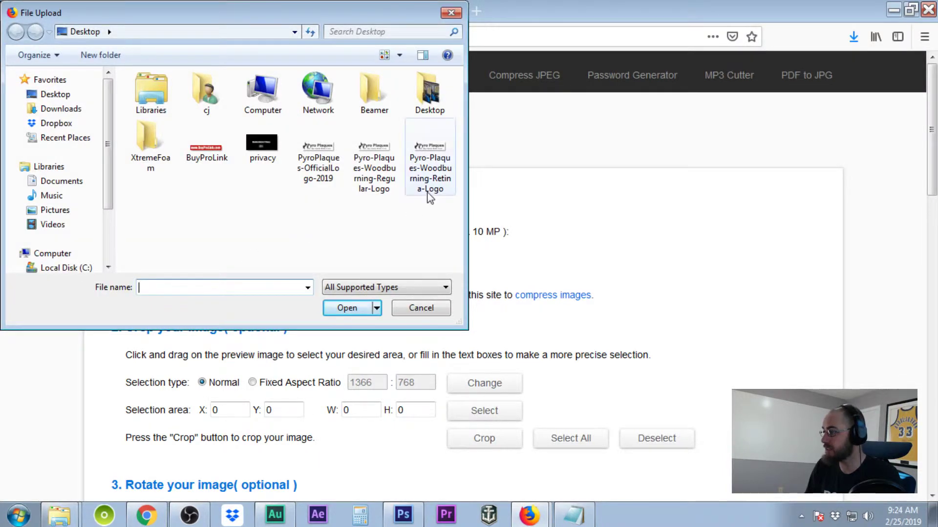
click(318, 157)
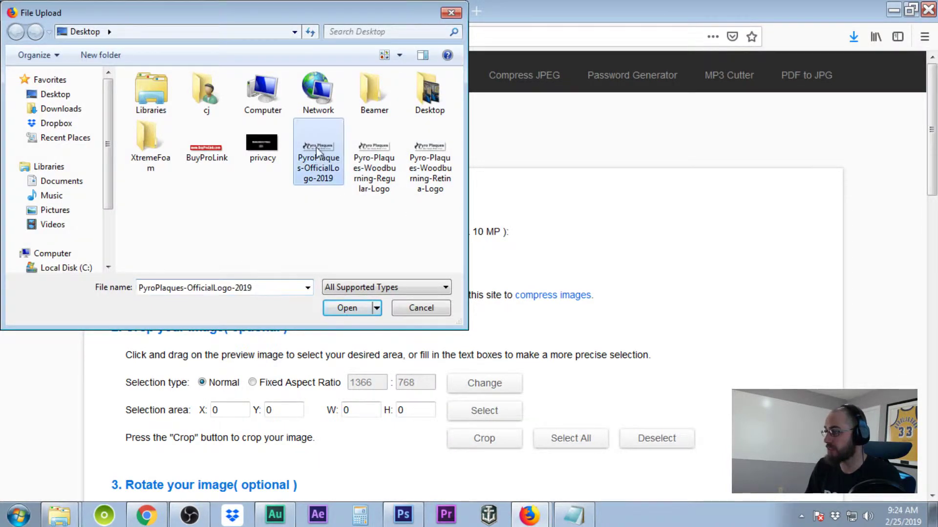
click(350, 311)
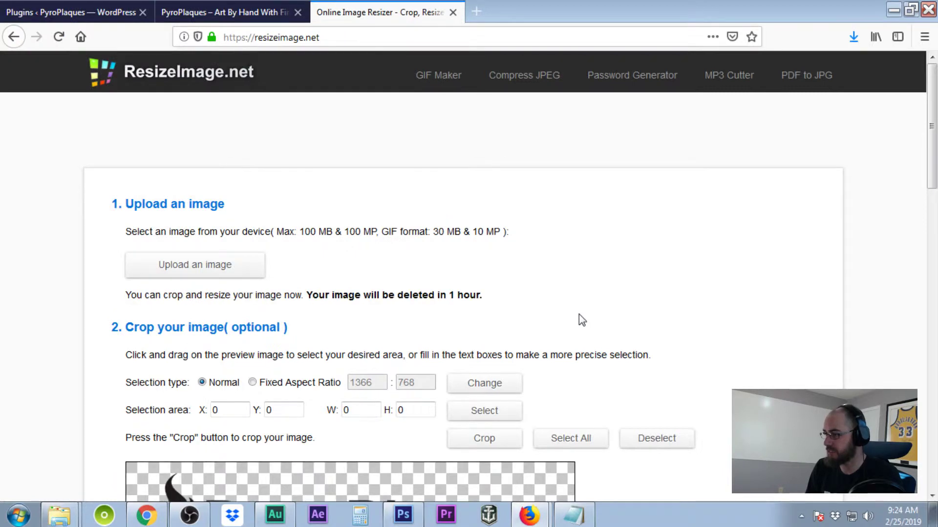
- Resize the uploaded logo to a width of 640 px, keeping its aspect ratio and PNG as the output format
scroll(611, 285, down, 6)
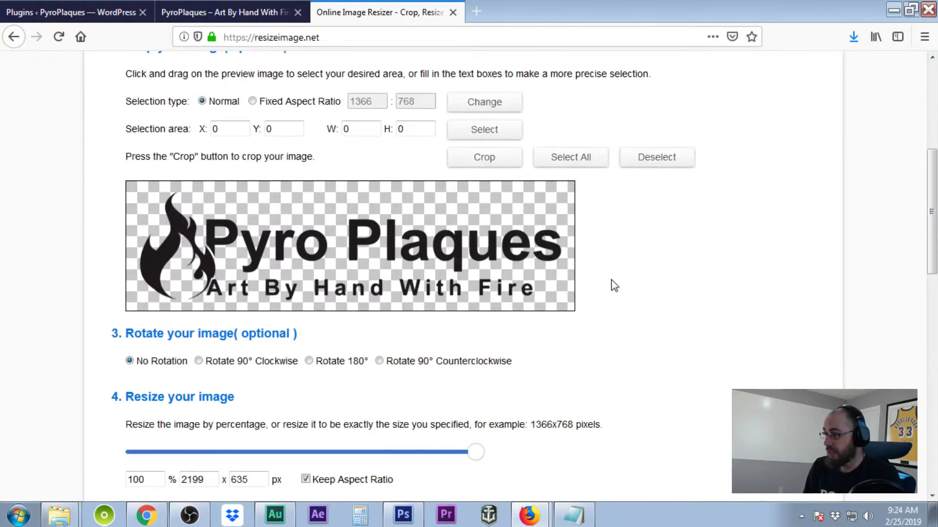
scroll(611, 285, up, 2)
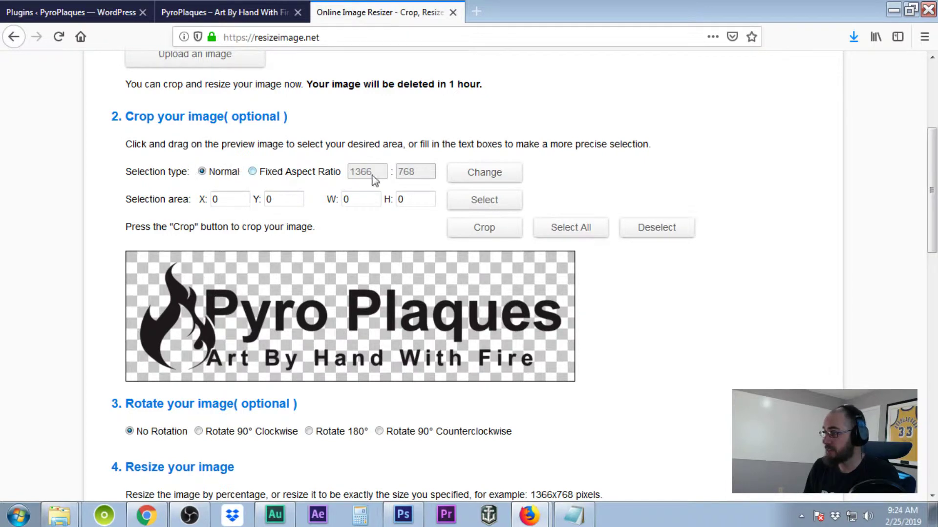
scroll(383, 316, down, 2)
scroll(384, 316, down, 4)
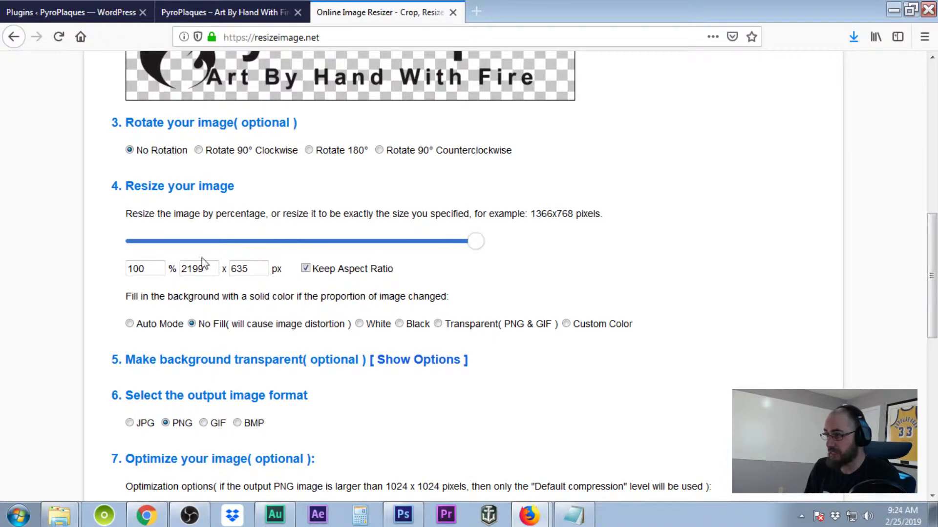
drag(205, 268, 165, 268)
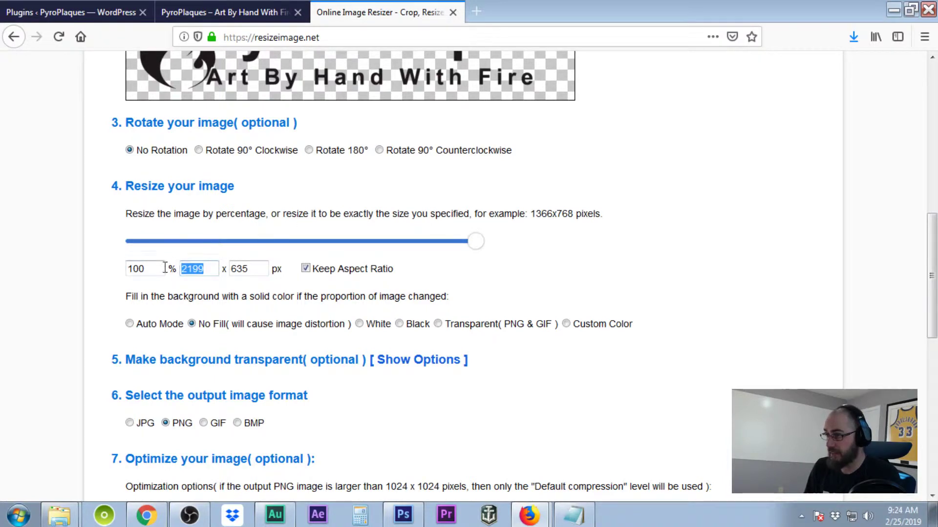
text(640)
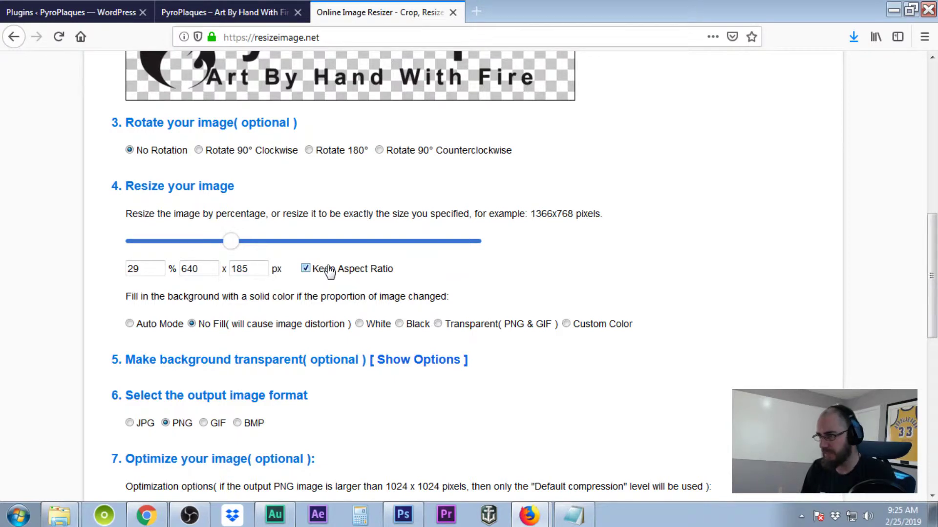
scroll(416, 282, down, 9)
scroll(415, 281, up, 3)
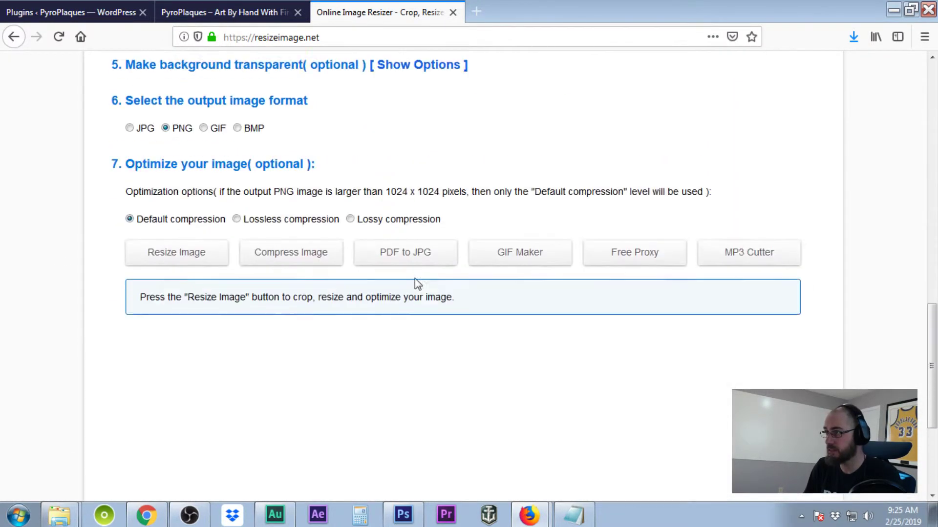
click(188, 262)
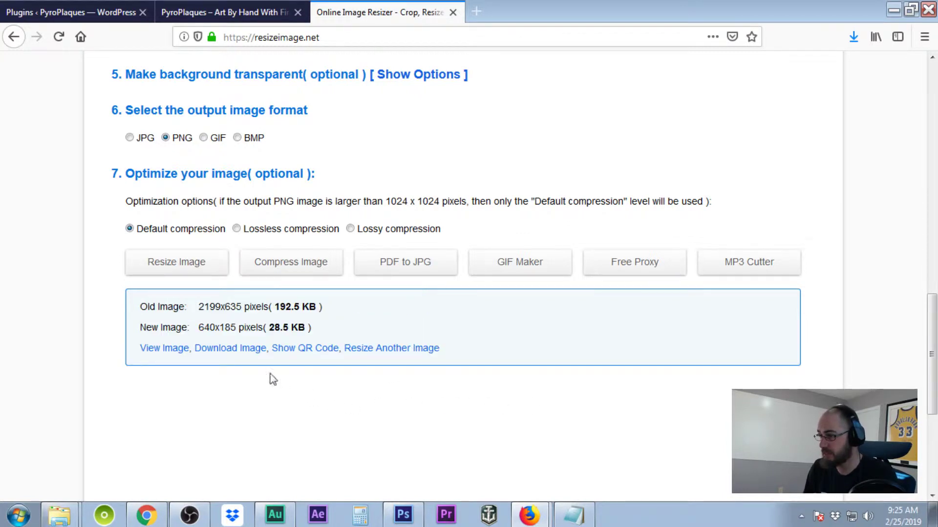
- Download the resized logo PNG and save it as a file
click(237, 349)
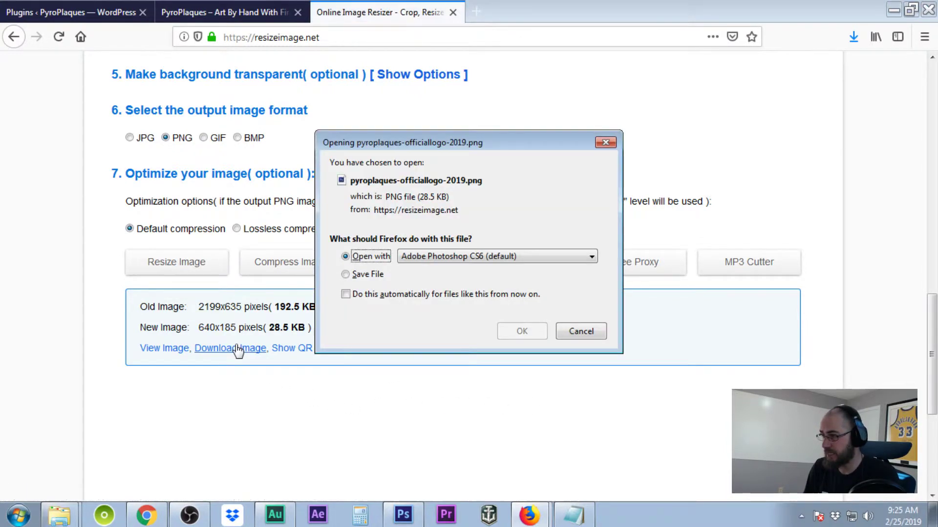
click(346, 275)
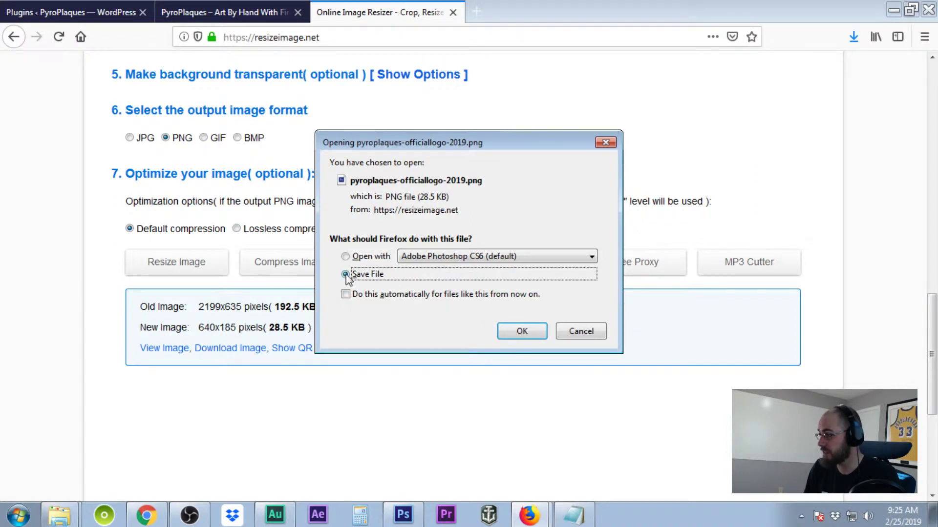
click(520, 331)
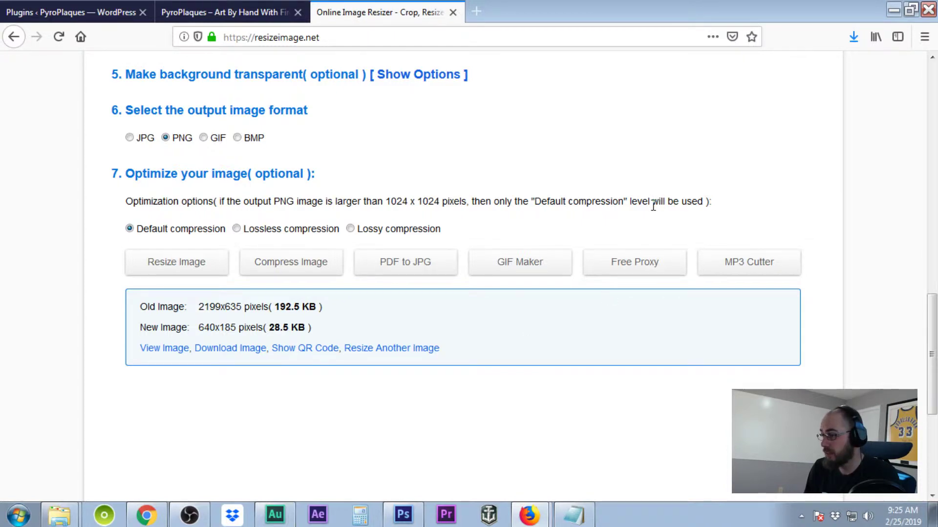
- Check the desktop for the downloaded logo, return to Firefox and save the resized PNG once more
click(893, 9)
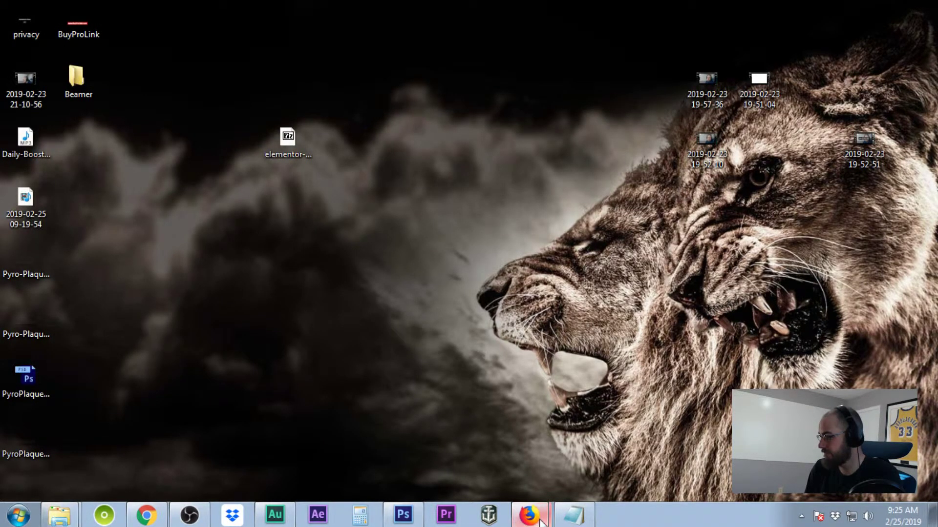
click(474, 465)
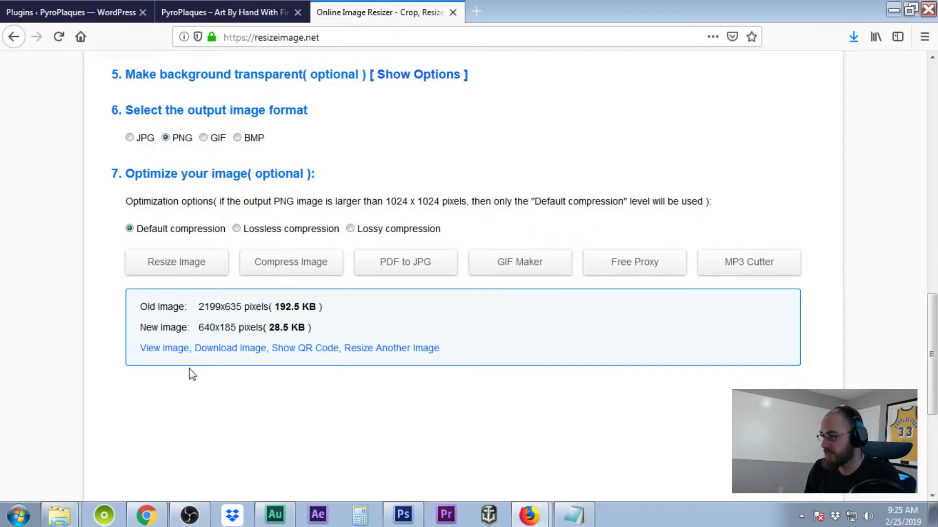
click(226, 350)
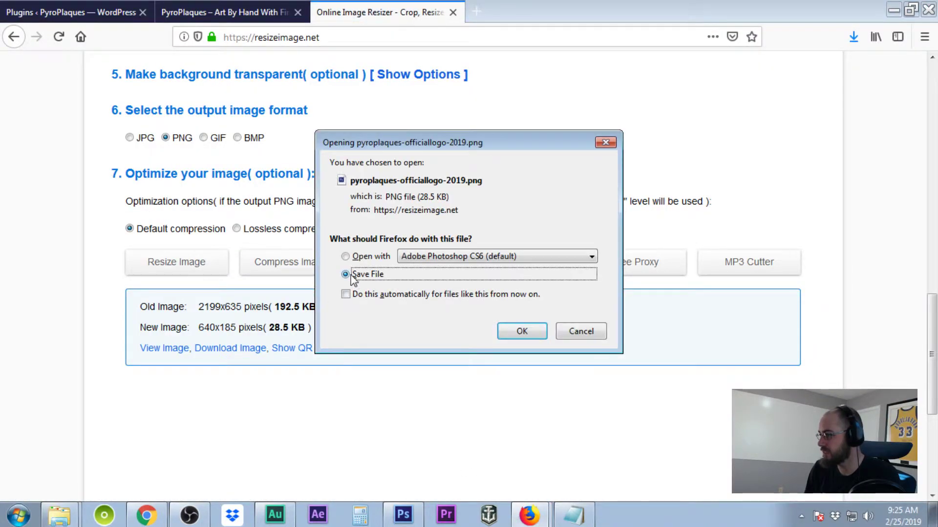
click(521, 332)
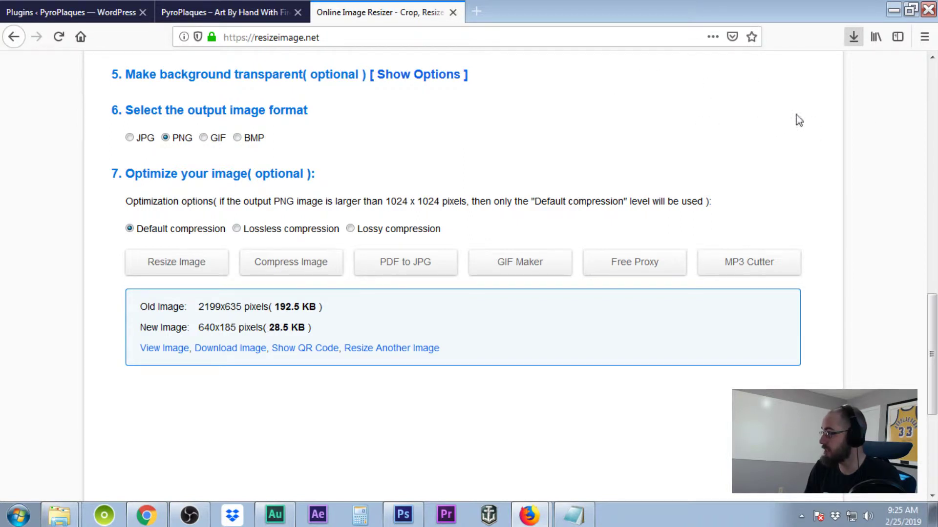
- Review the full list of browser downloads and return to the uploaded logo on the image resizer page
click(641, 204)
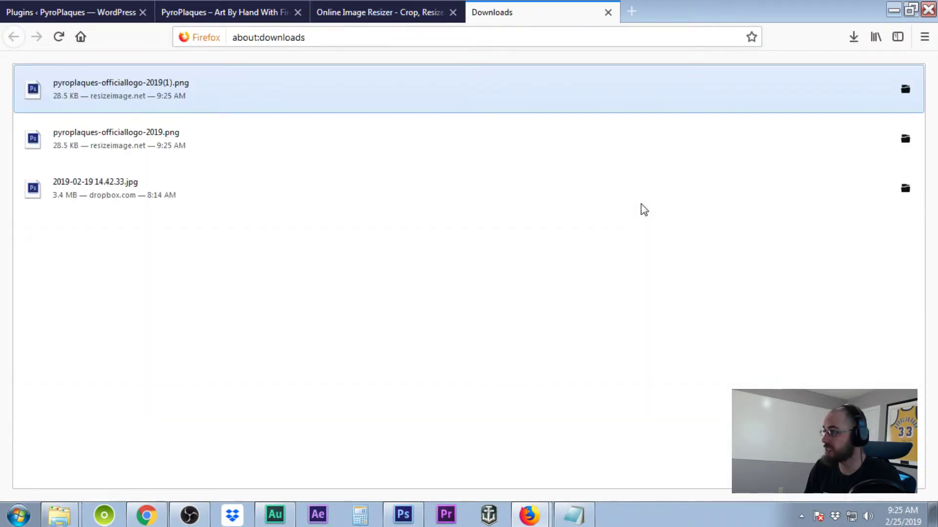
click(358, 20)
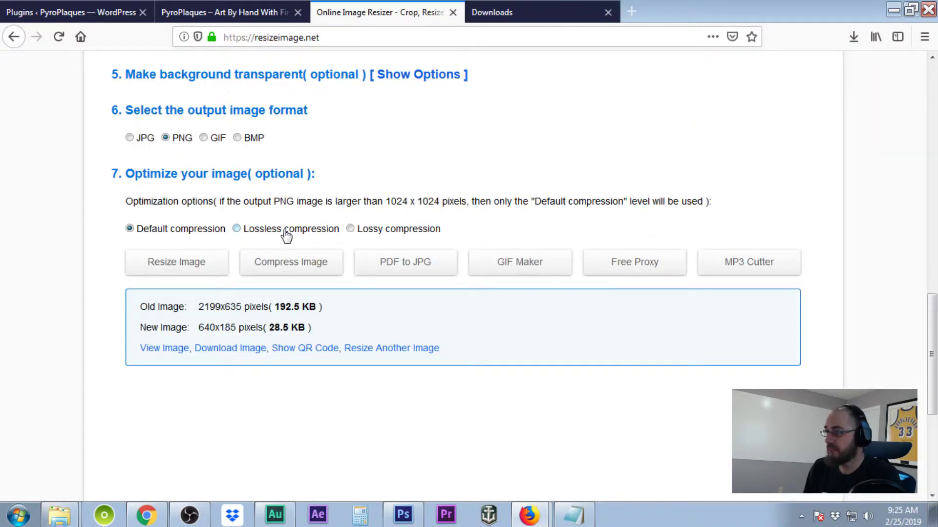
scroll(286, 234, up, 12)
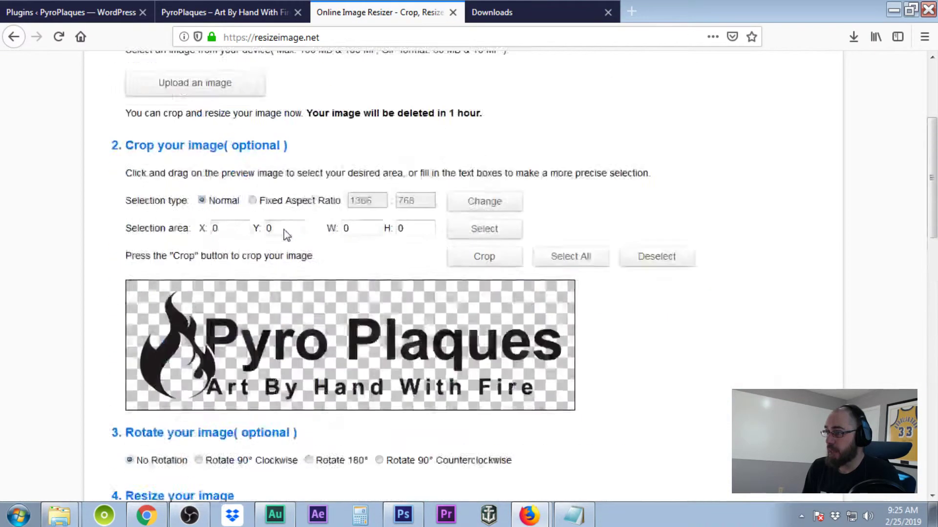
- Resize the uploaded logo to a width of 320 px with its aspect ratio kept and save the resulting PNG
scroll(285, 235, down, 7)
double_click(189, 264)
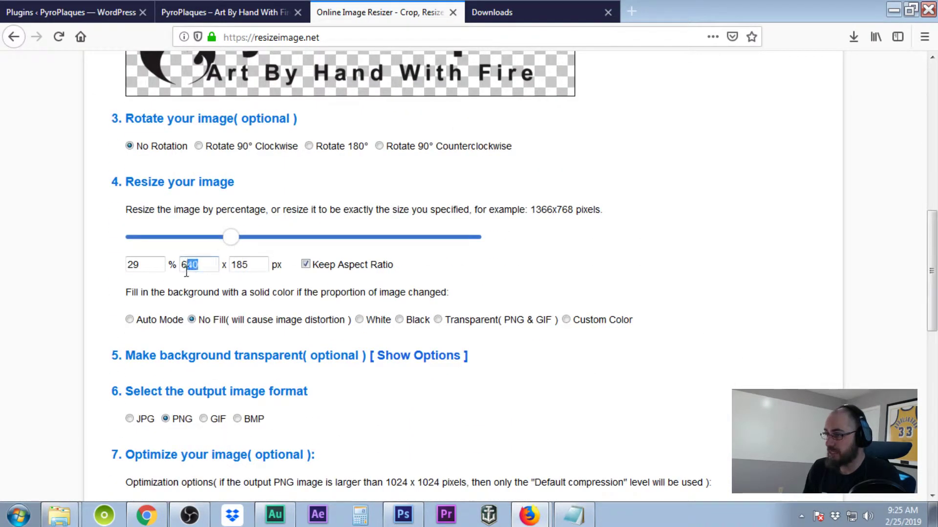
text(320)
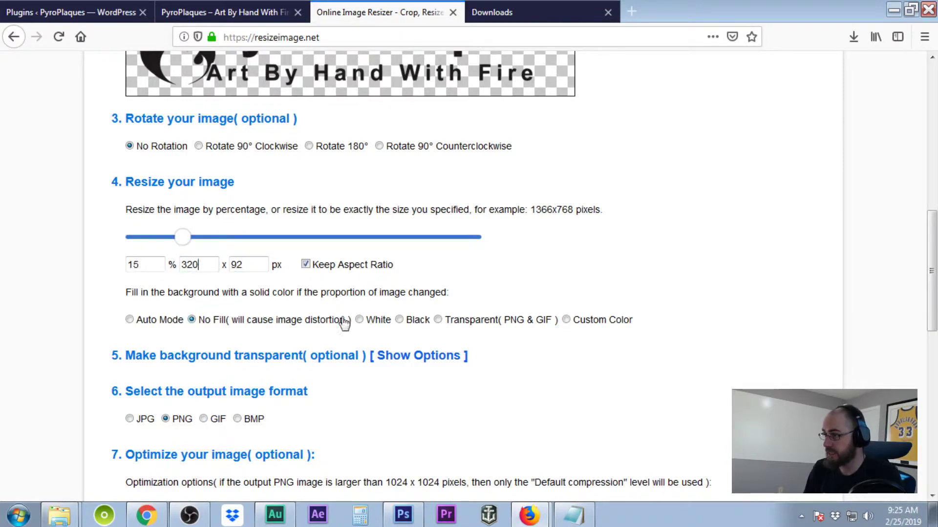
scroll(352, 320, down, 10)
scroll(239, 241, up, 3)
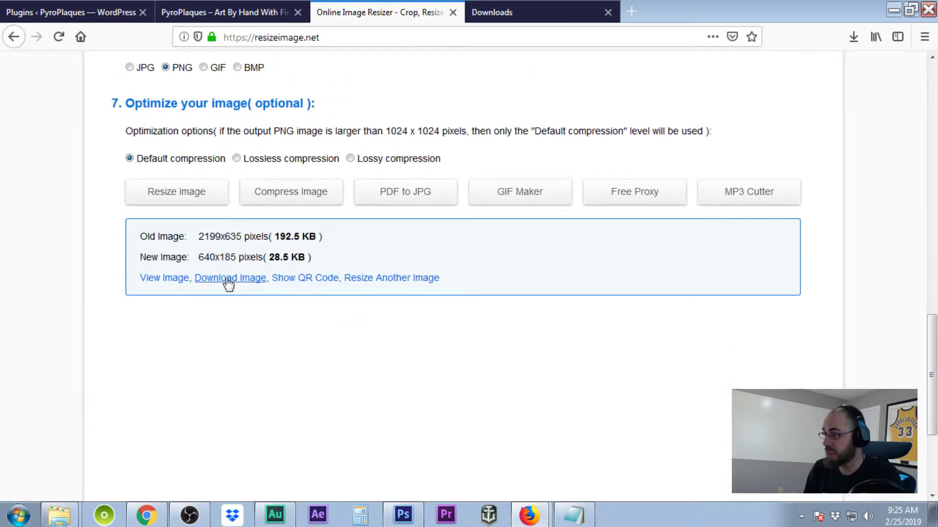
click(178, 200)
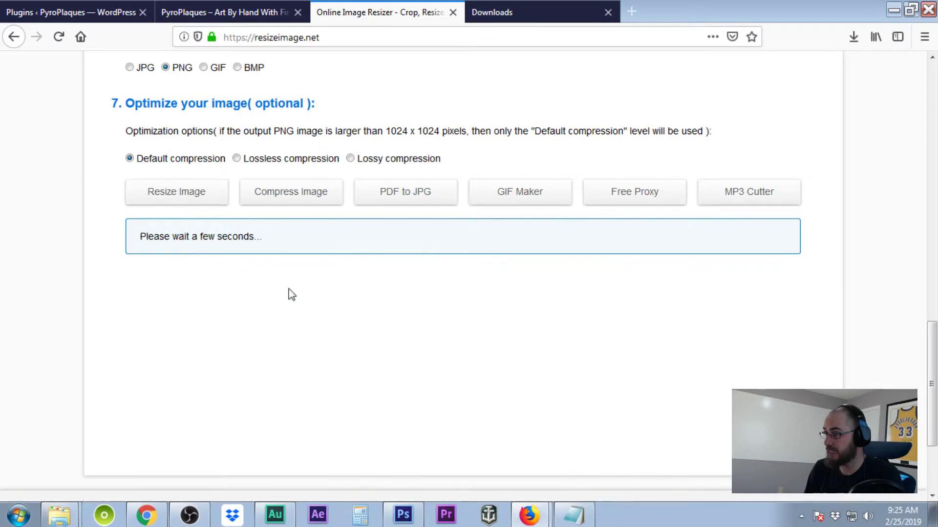
click(241, 280)
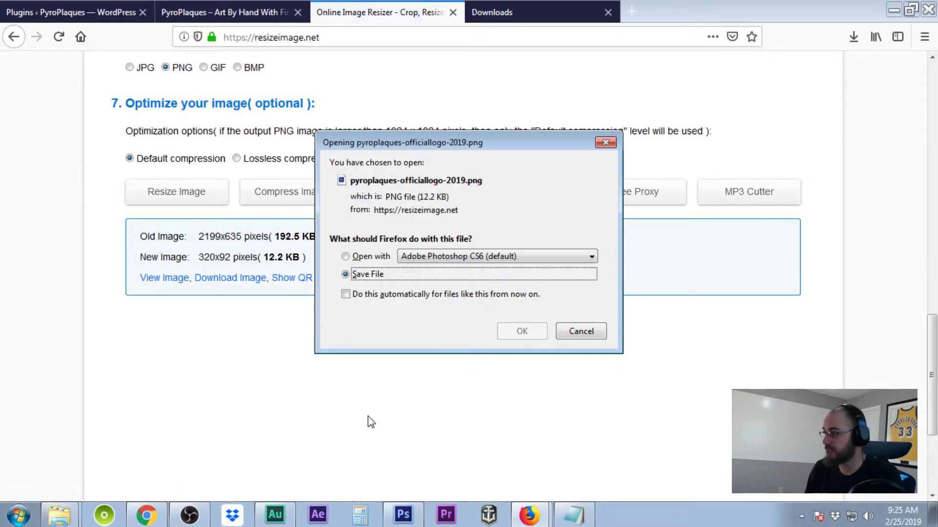
click(529, 336)
- From the browser's downloads list, open the folder containing pyroplaques-officiallogo-2019(1).png
click(492, 12)
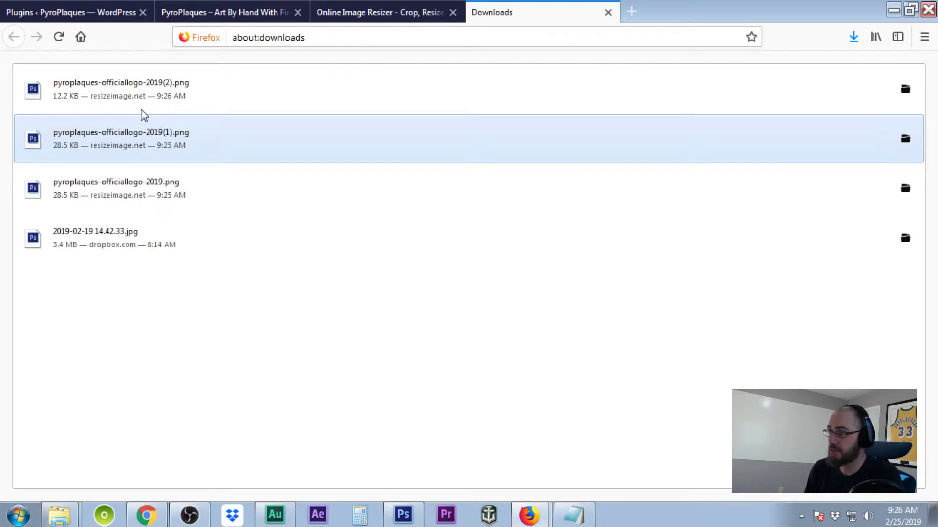
click(136, 105)
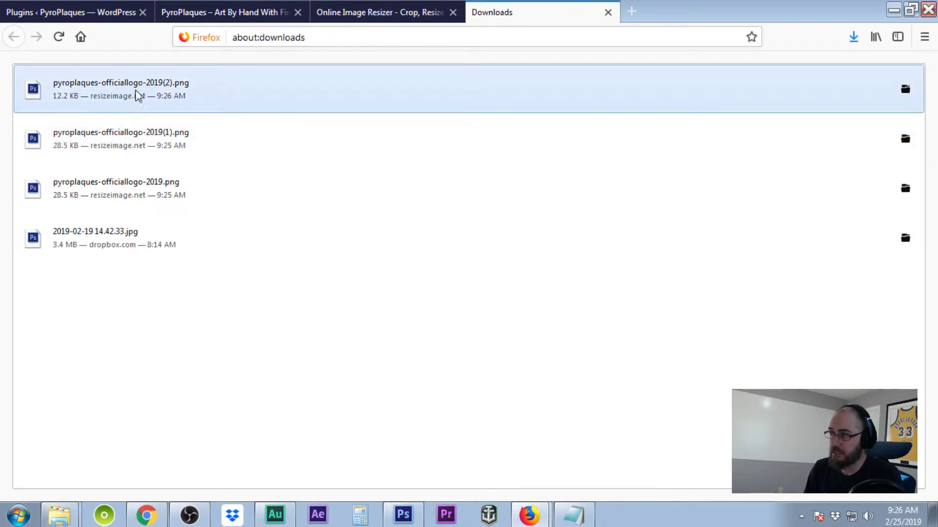
click(139, 146)
right_click(139, 145)
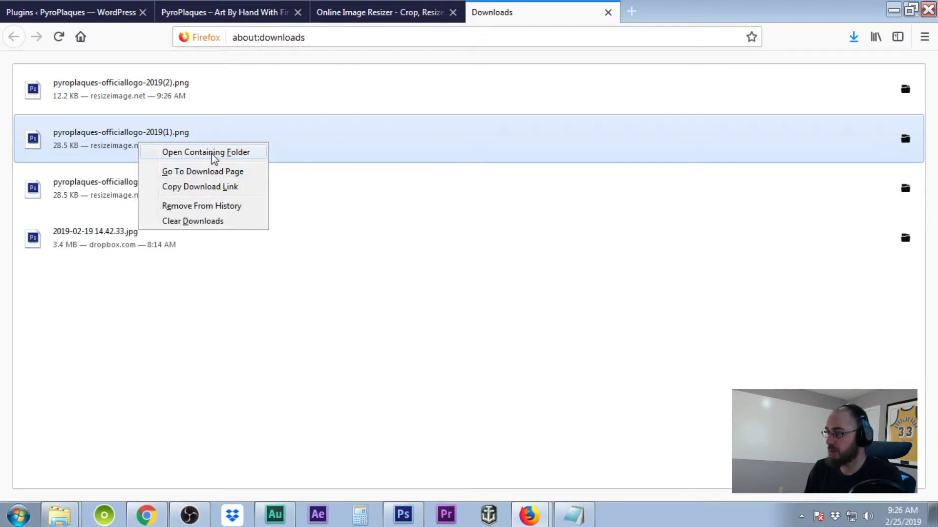
click(203, 153)
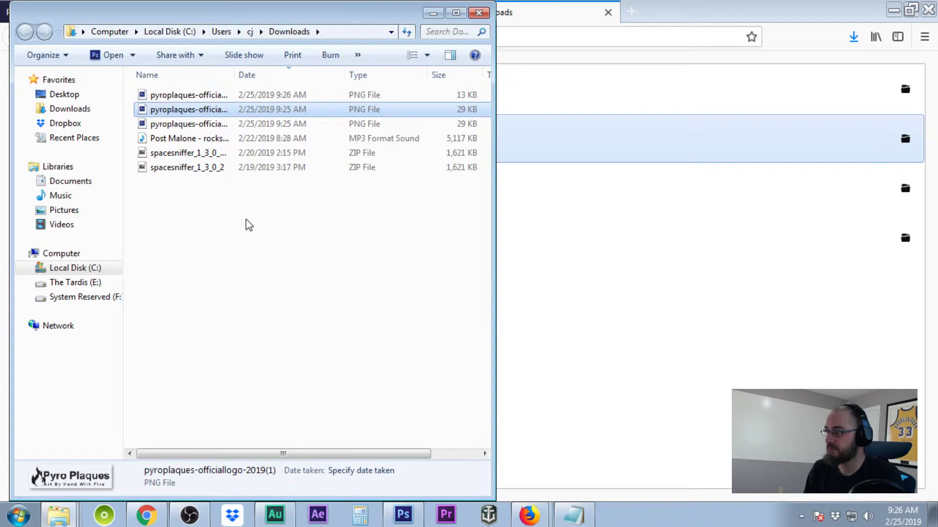
click(197, 208)
drag(197, 207, 185, 138)
right_click(185, 138)
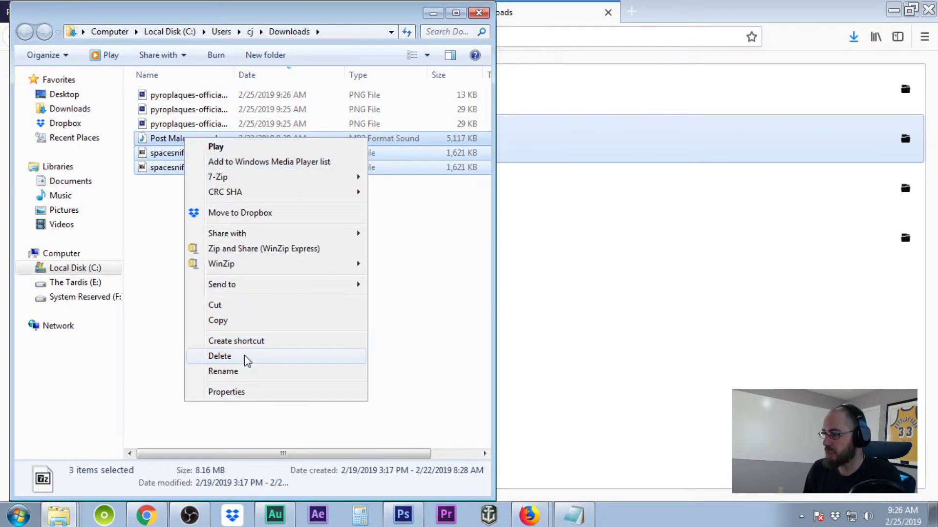
click(120, 257)
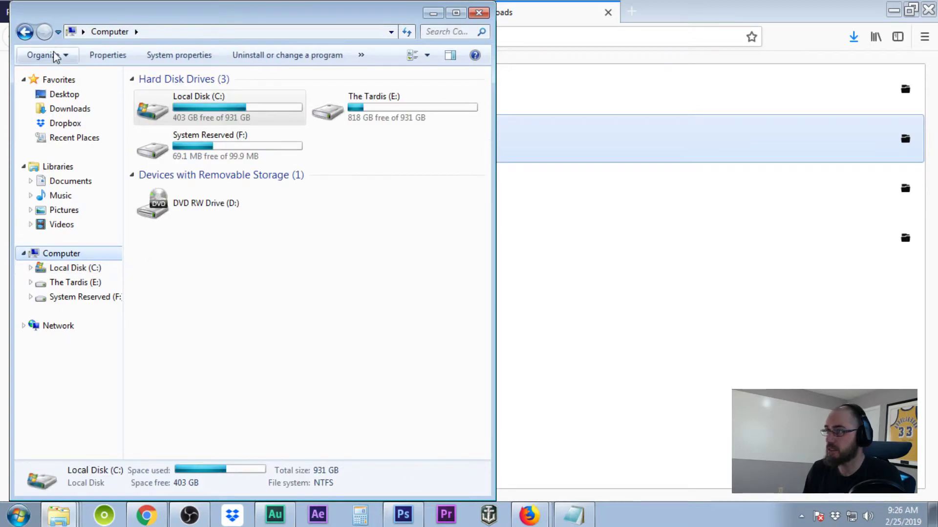
click(25, 32)
- Delete the older duplicate logo PNG, the MP3 and the two spacesniffer ZIP files from the Downloads folder
drag(246, 246, 176, 128)
right_click(177, 128)
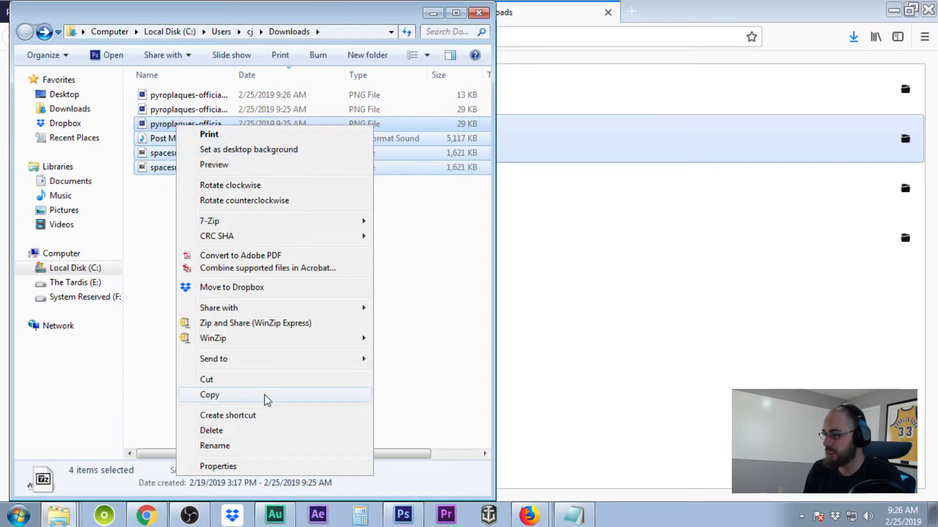
click(263, 431)
click(543, 272)
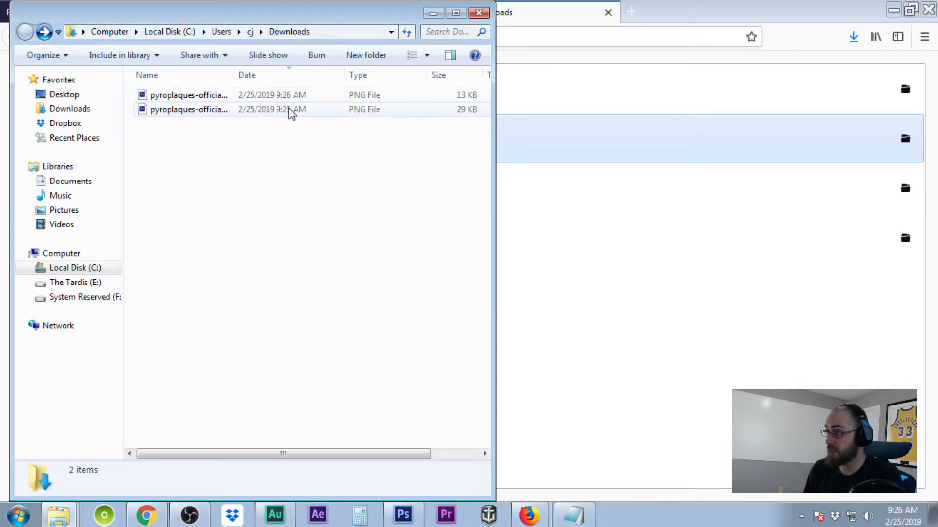
- Rename the 29 KB logo PNG as pyroplaques-officiallogo-2019-Retina
right_click(178, 111)
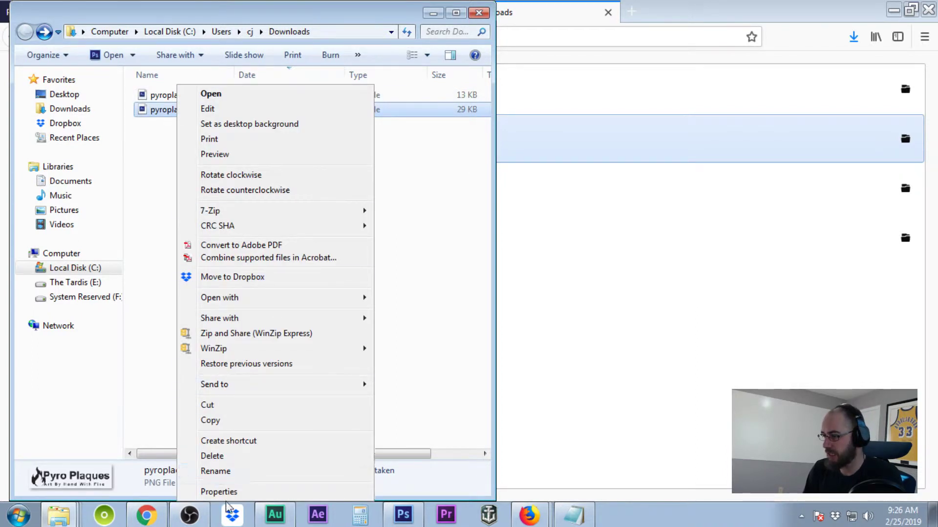
click(228, 471)
click(275, 110)
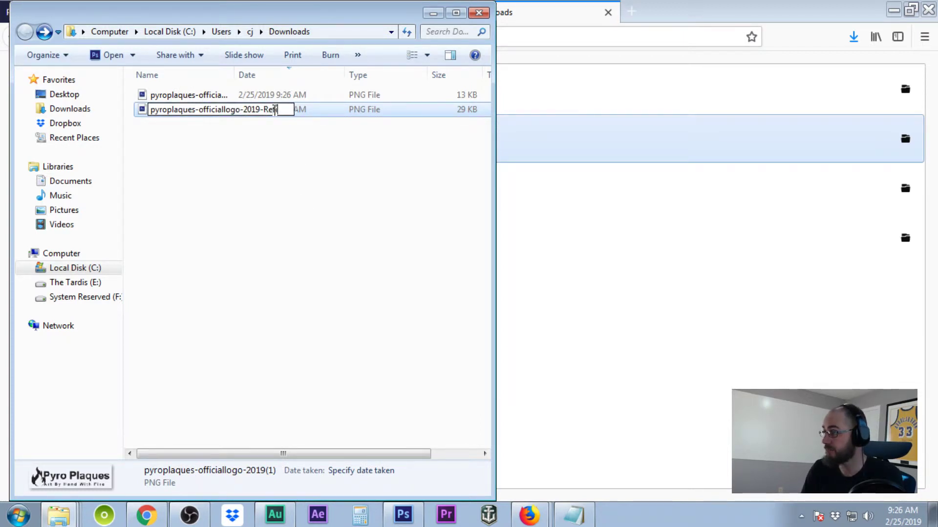
text(fin)
click(262, 150)
- Rename the 13 KB logo PNG as pyroplaques-officiallogo-2019-regular
click(195, 98)
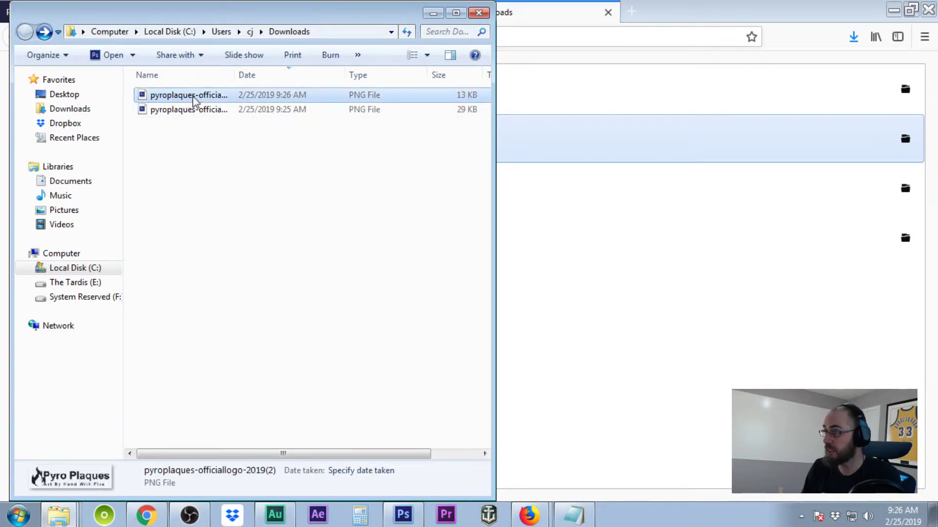
right_click(195, 98)
click(251, 472)
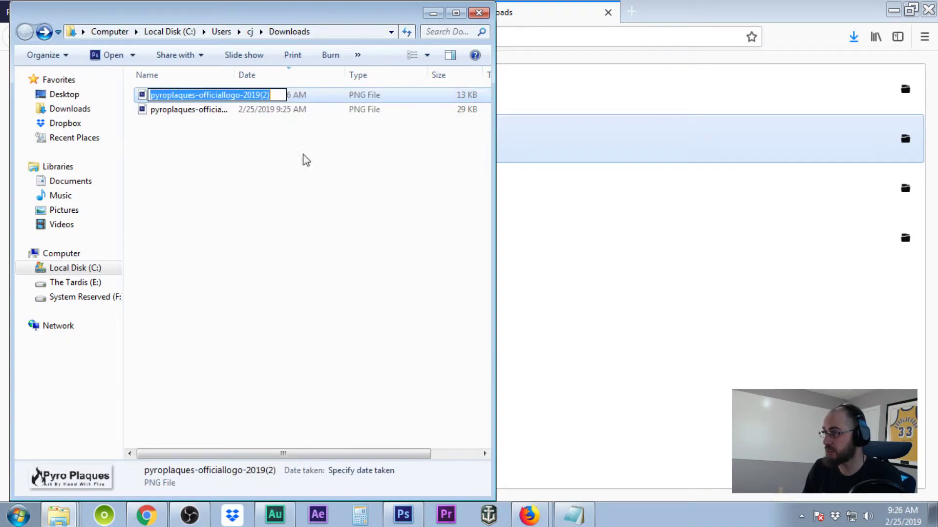
click(275, 96)
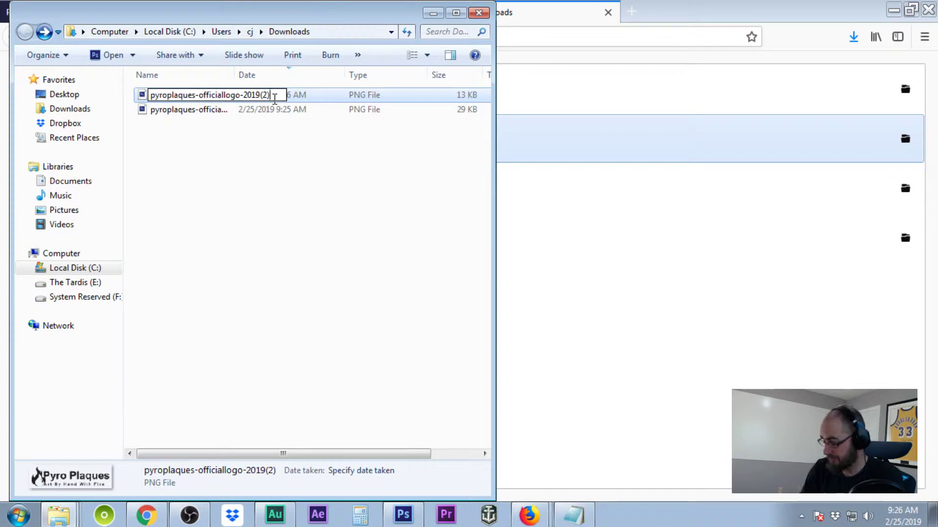
key(BackSpace)
key(BackSpace)
key(BackSpace)
text(0)
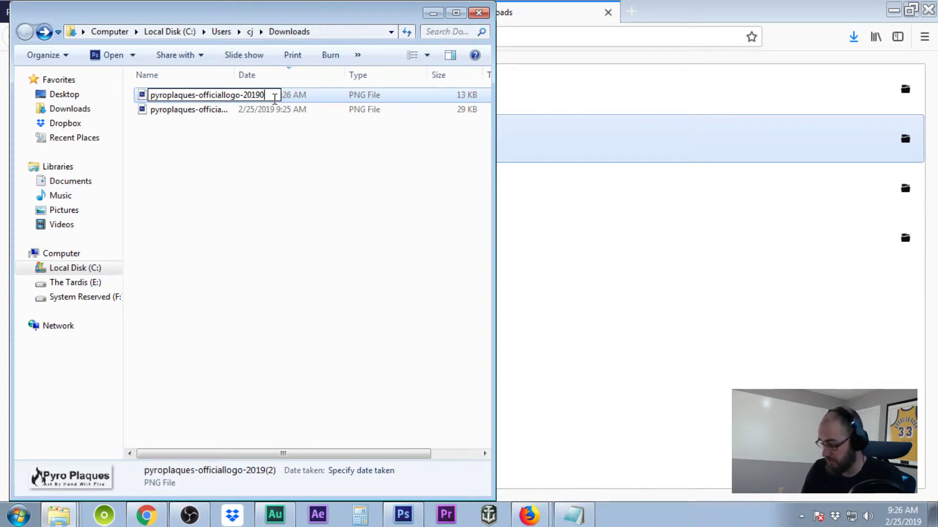
key(BackSpace)
text(-regular)
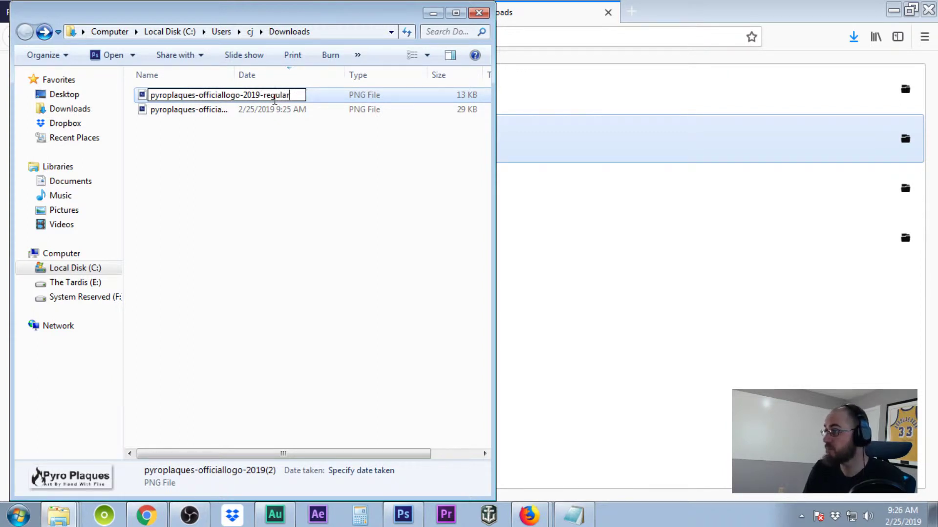
key(Return)
- Select both renamed logo PNGs and create a new folder on the desktop, keeping its default name
drag(197, 143, 189, 93)
click(891, 11)
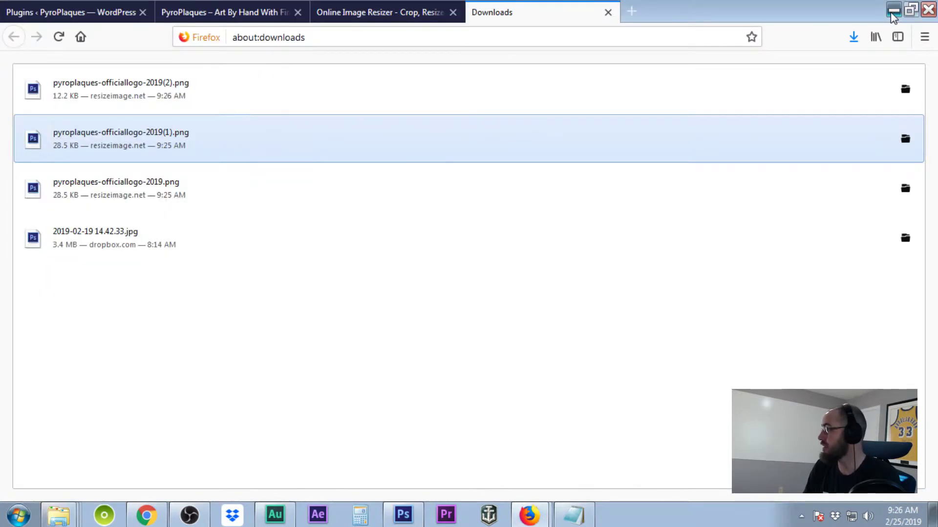
right_click(620, 280)
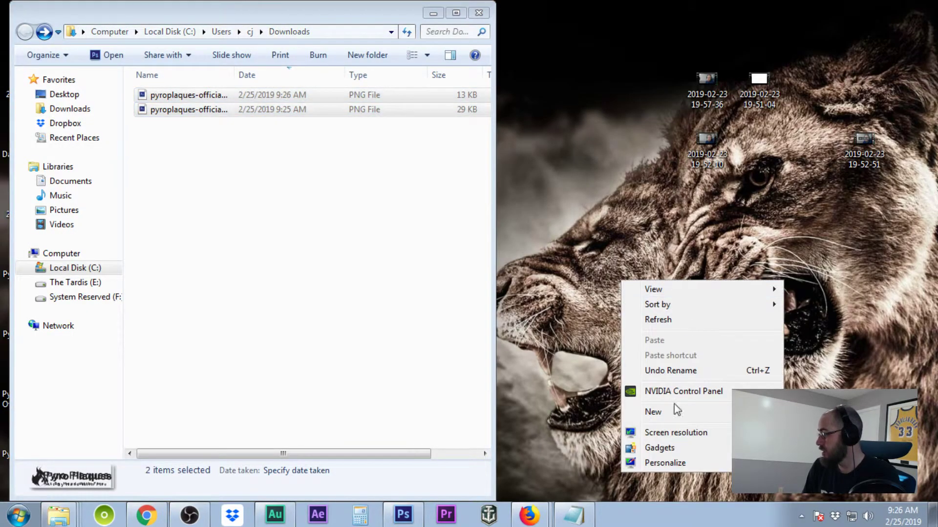
mouse_move(674, 415)
click(504, 207)
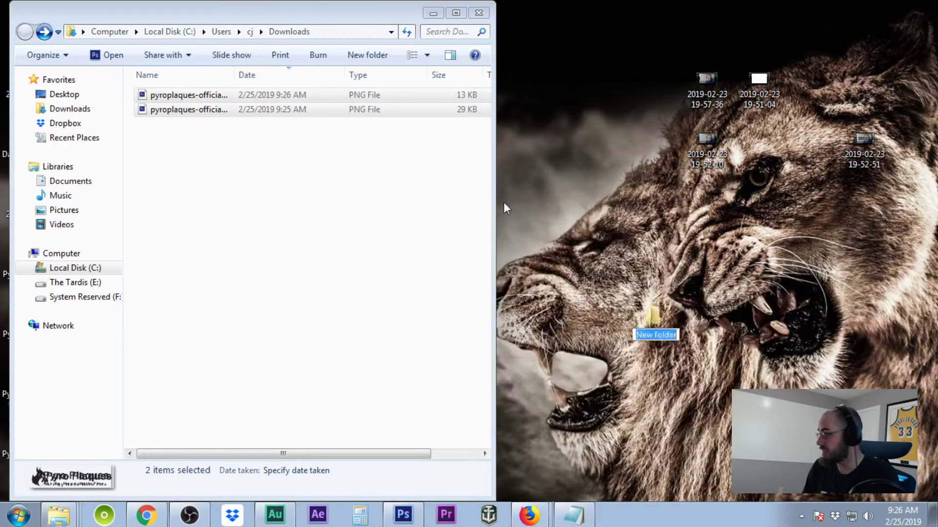
- Open the new desktop folder beside Downloads and move the regular and Retina logo PNGs into it
double_click(656, 310)
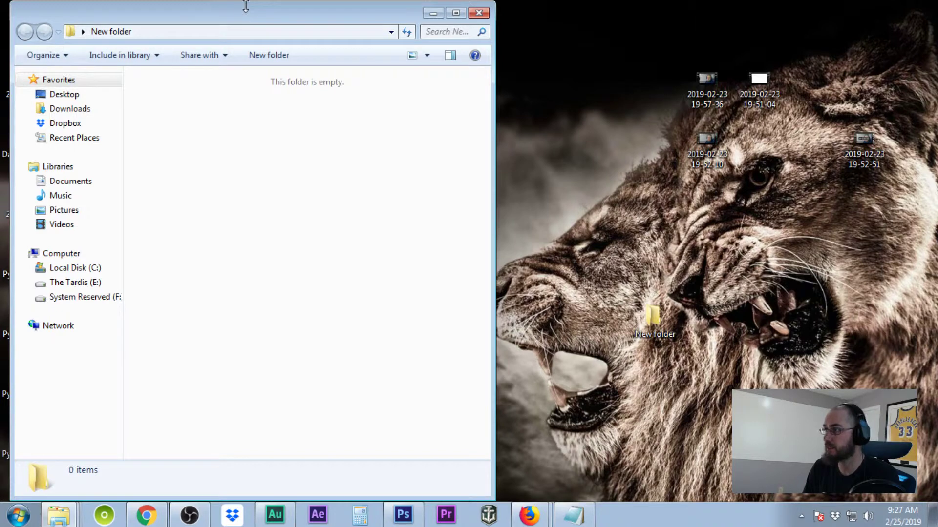
drag(246, 6, 757, 19)
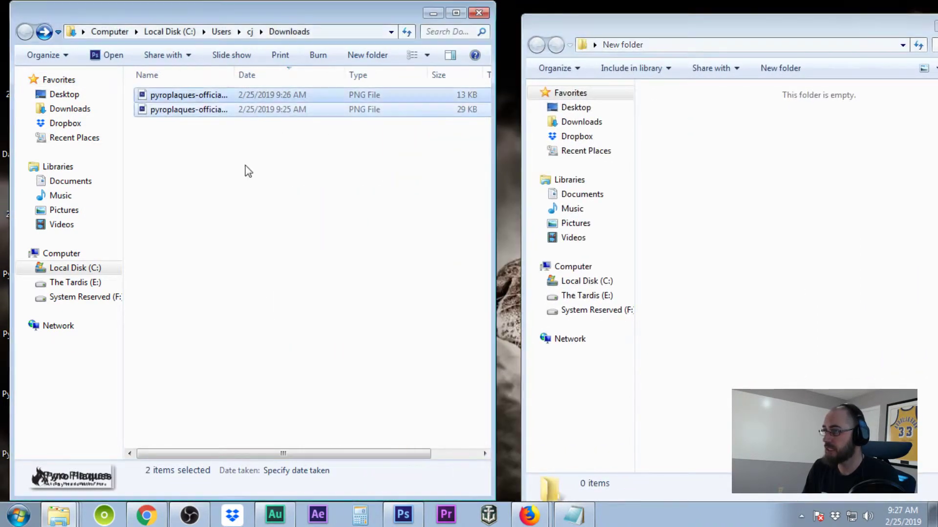
drag(248, 171, 800, 174)
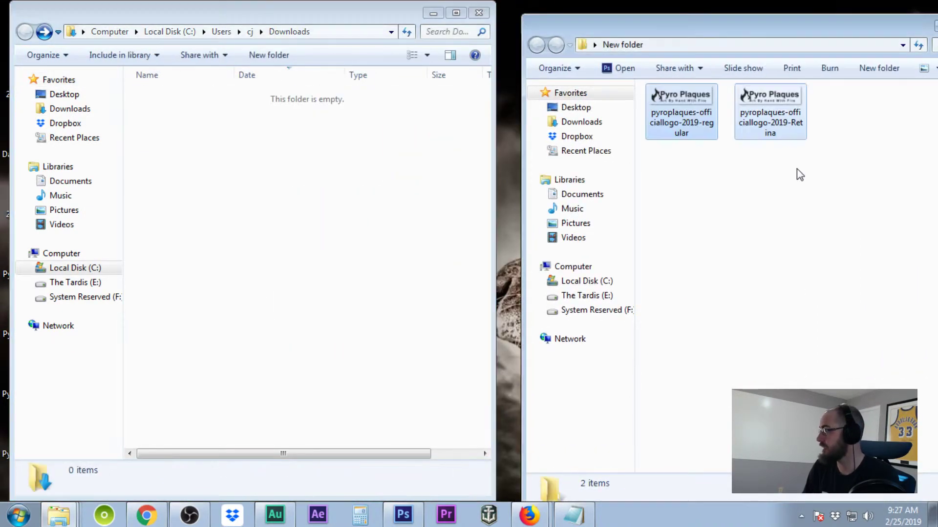
- Switch to Firefox and open tinypng.com in a new tab
click(525, 521)
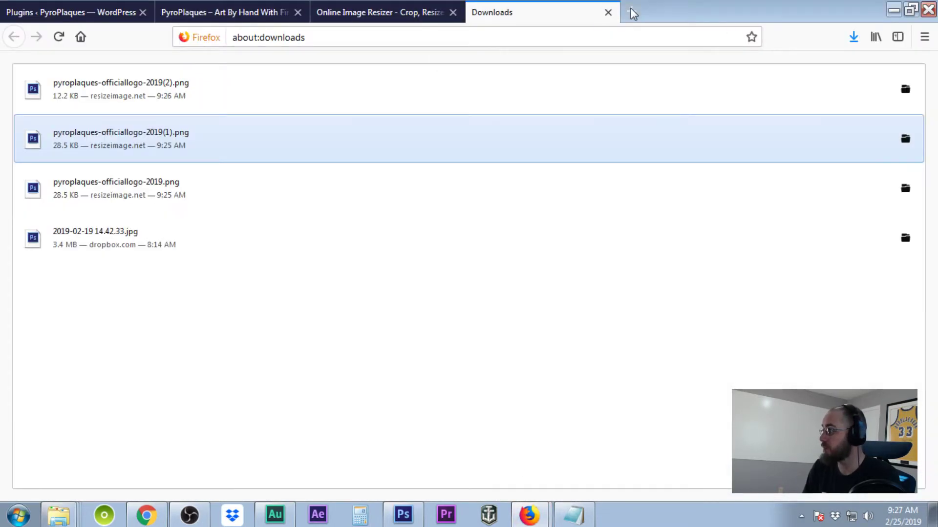
click(632, 12)
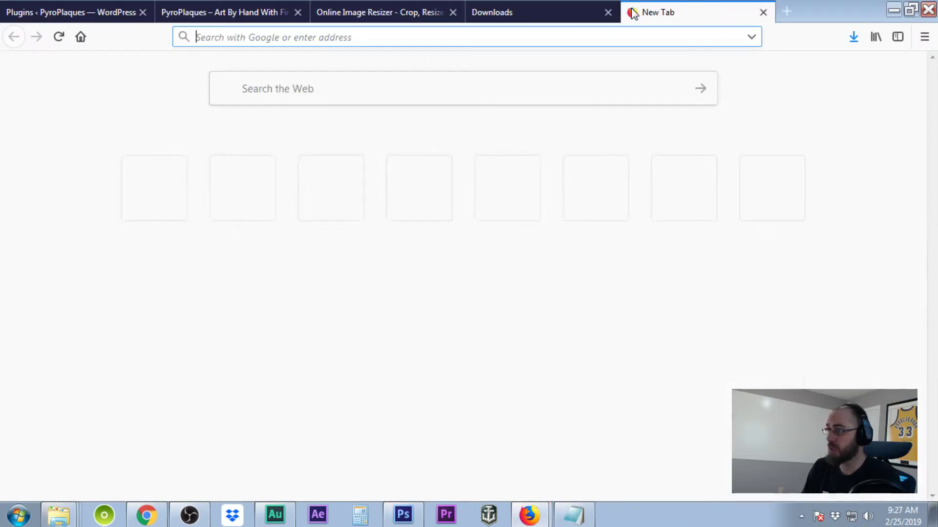
text(tinypng.cm)
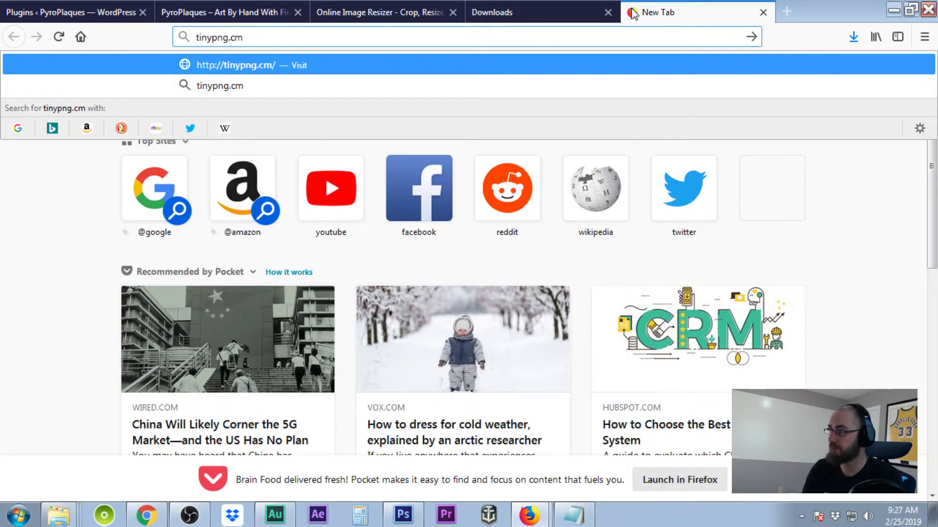
key(BackSpace)
text(o)
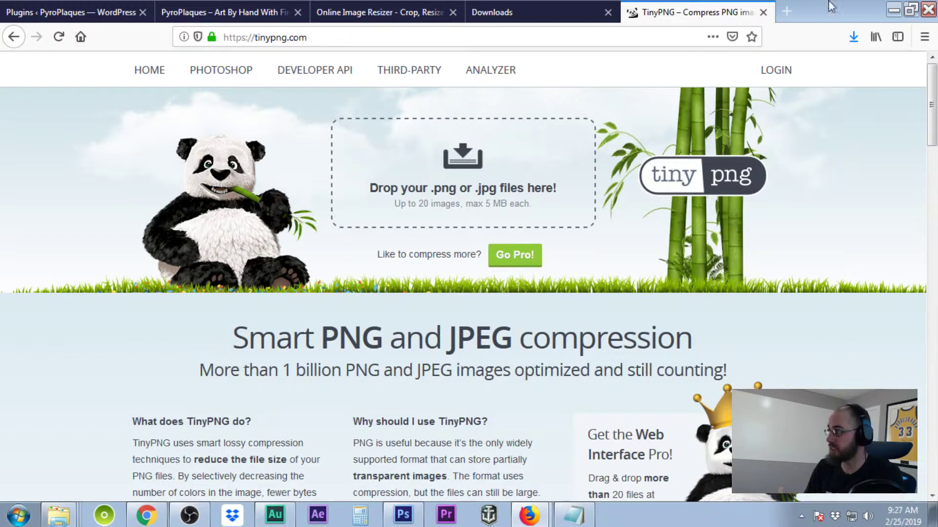
- Place the browser beside the new folder and upload both logo PNGs to TinyPNG for compression
drag(836, 10, 515, 51)
click(807, 255)
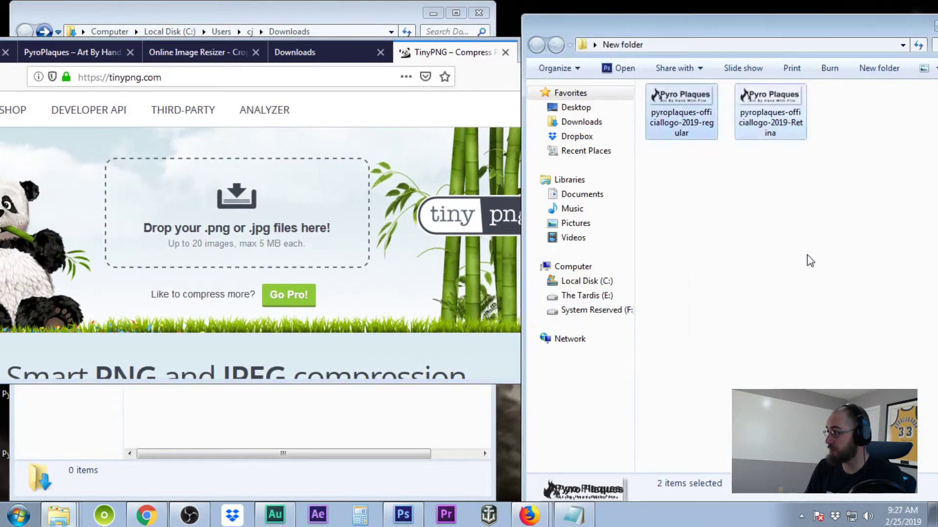
drag(790, 210, 670, 93)
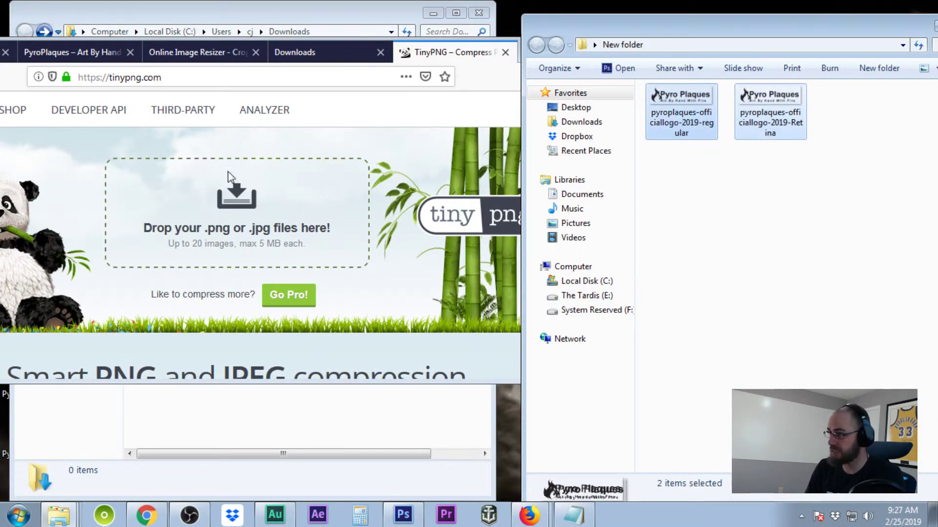
drag(193, 207, 194, 206)
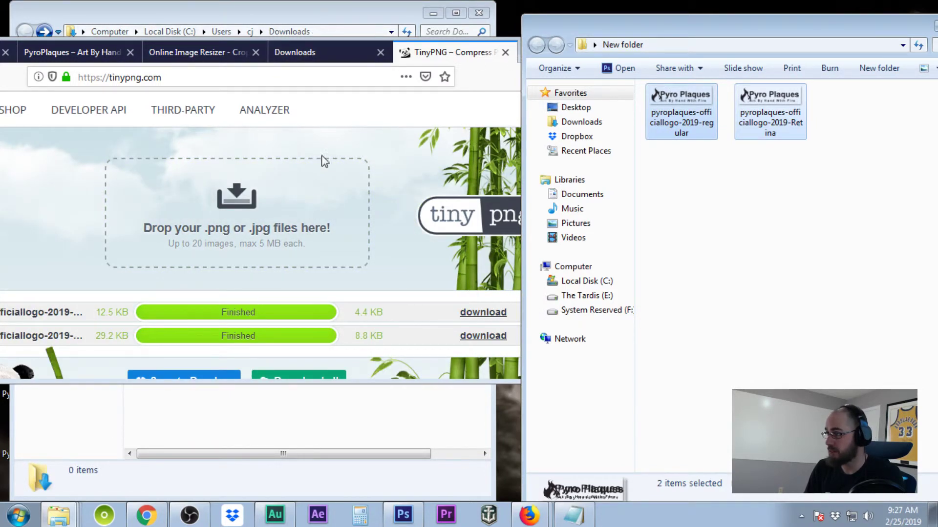
click(341, 139)
double_click(553, 41)
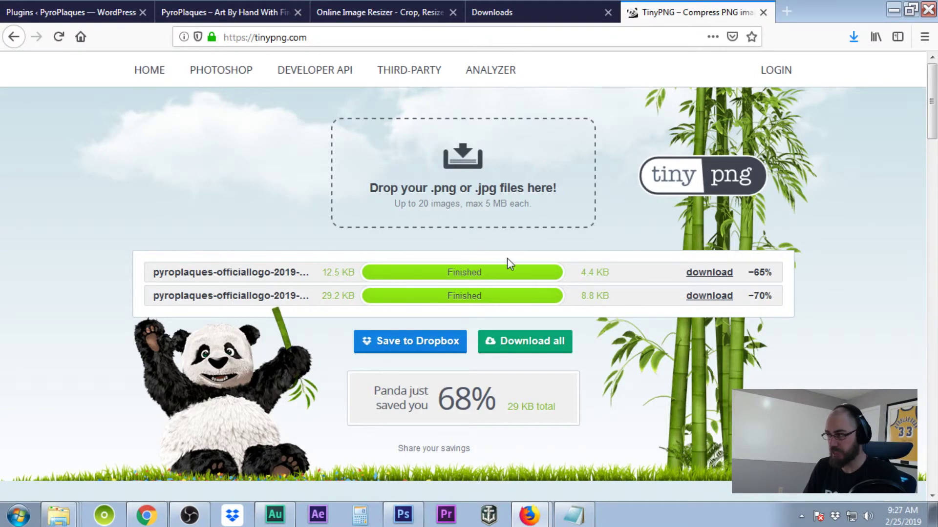
click(726, 277)
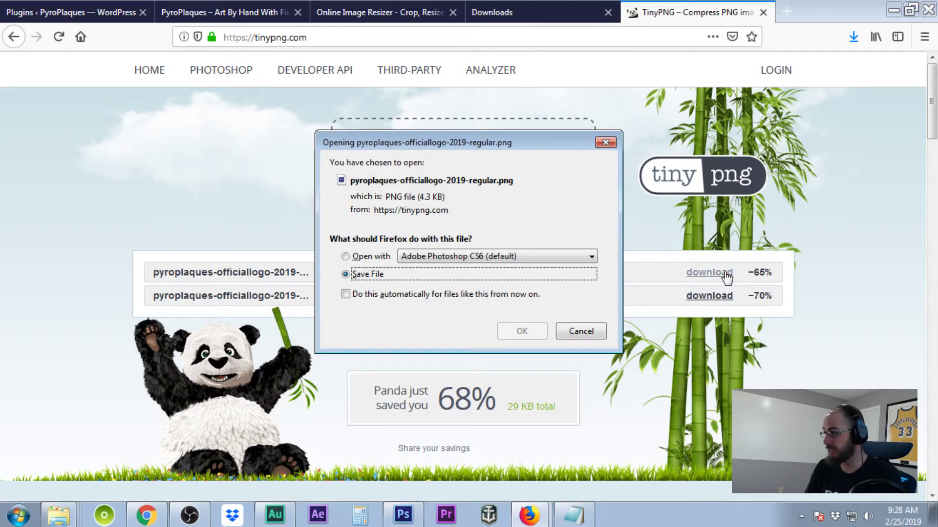
click(581, 332)
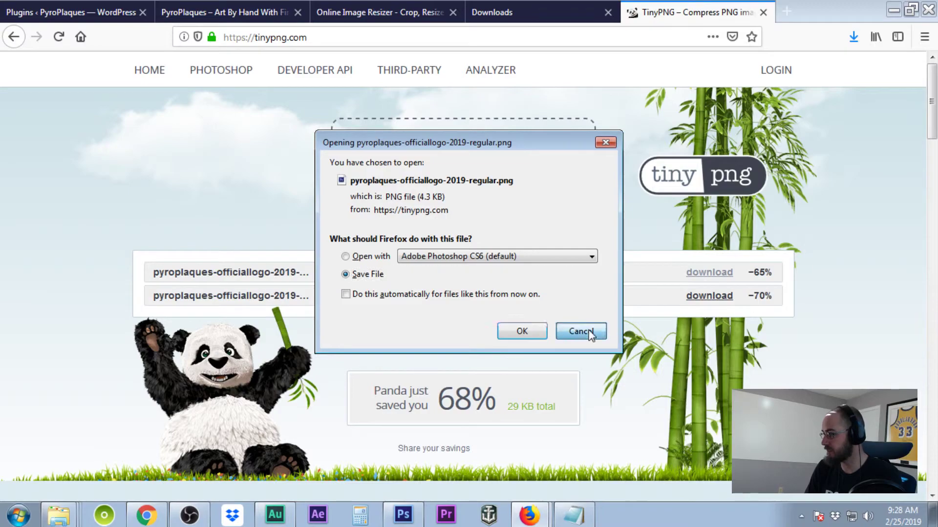
scroll(746, 293, down, 8)
scroll(745, 293, down, 5)
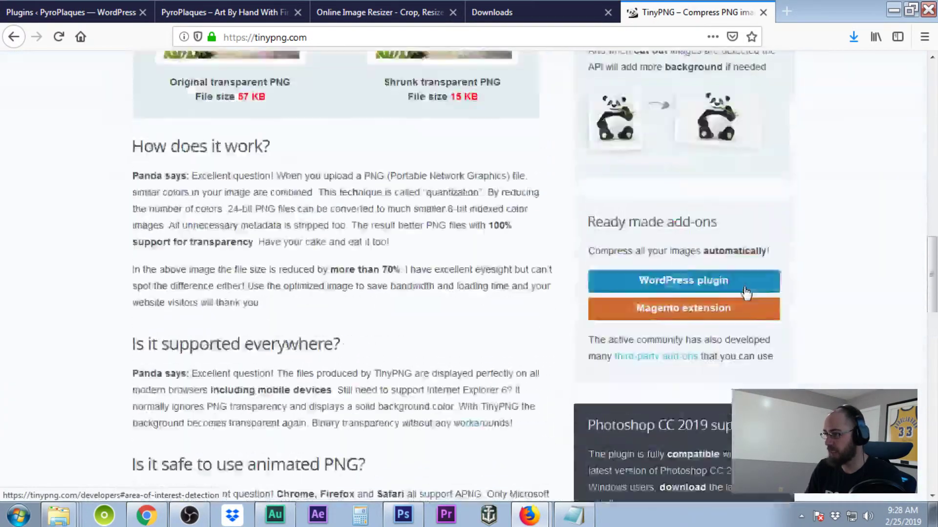
scroll(746, 293, up, 12)
scroll(746, 293, up, 3)
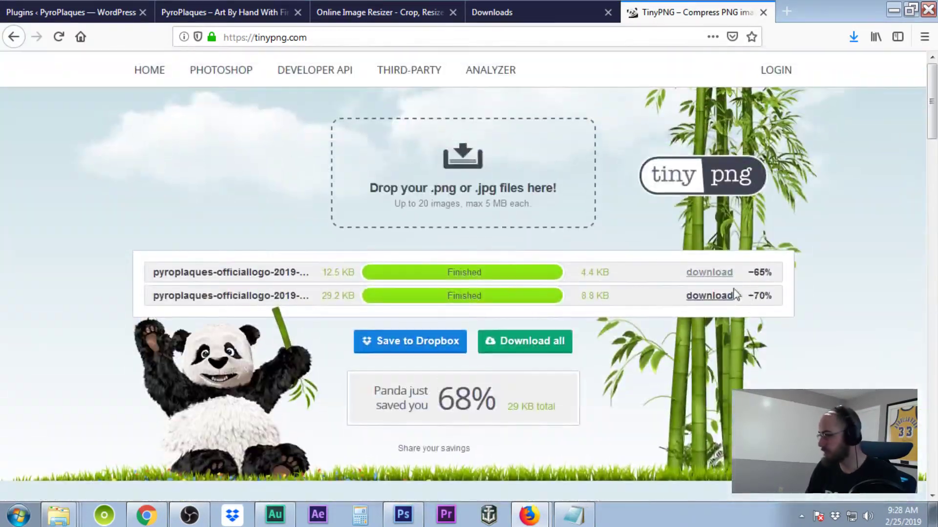
- Download all compressed logos as tinified.zip, saving the file, and open the archive in 7-Zip from its download folder
click(504, 343)
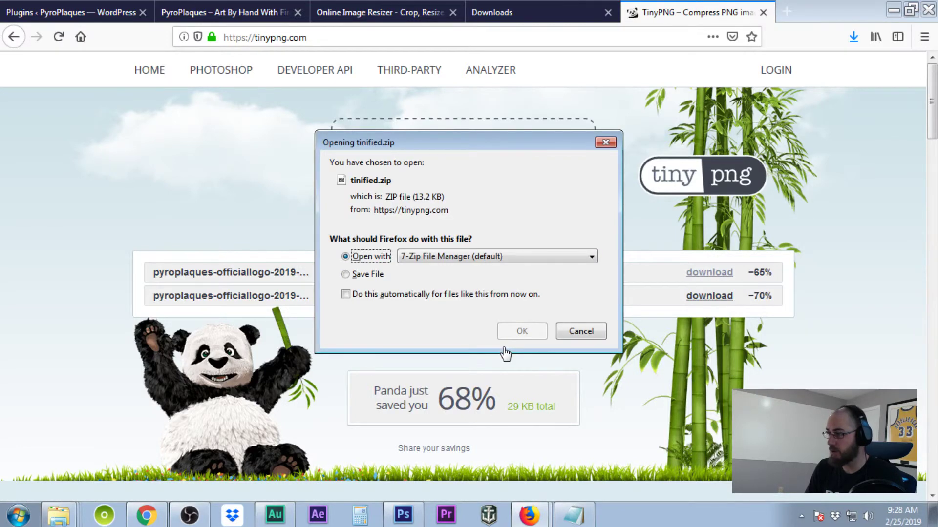
click(345, 274)
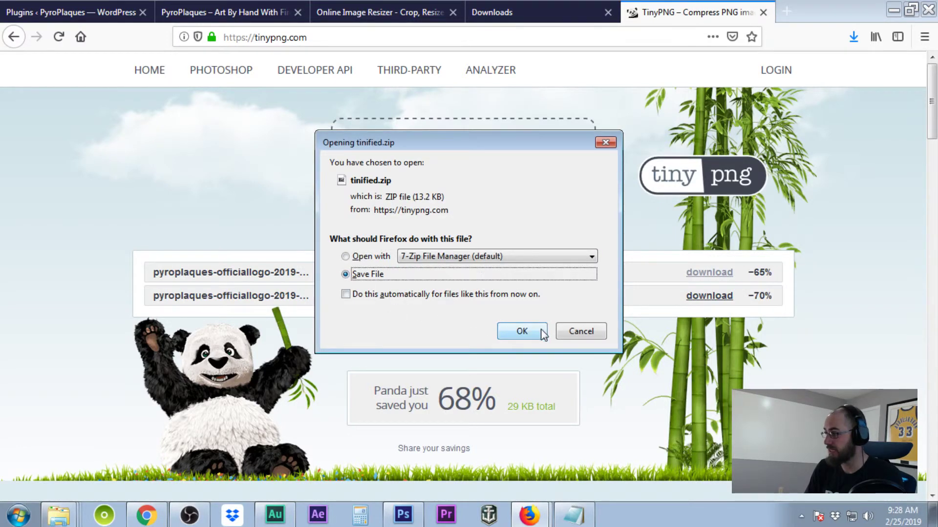
click(521, 331)
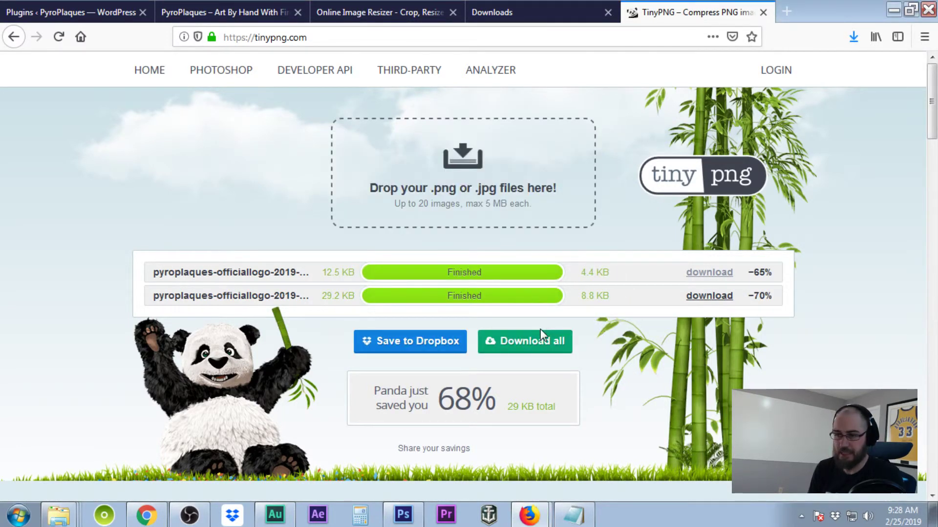
click(490, 14)
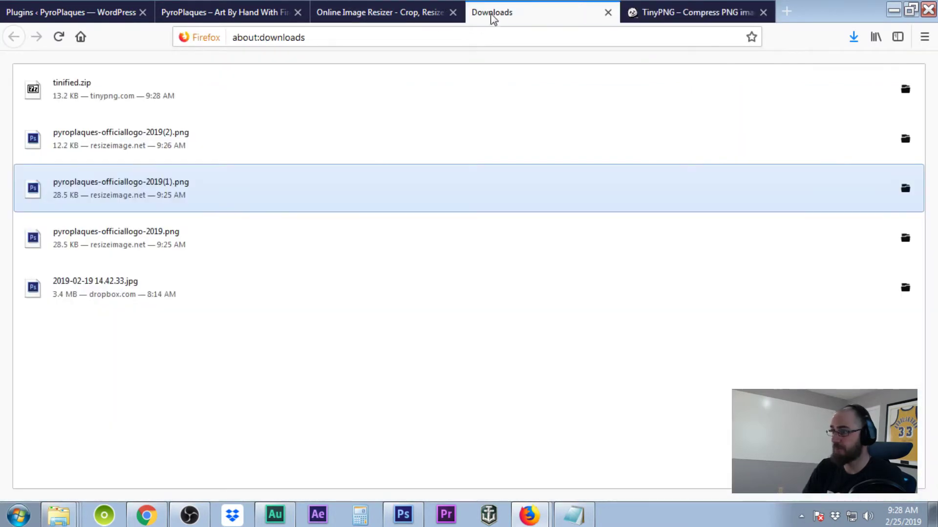
click(904, 97)
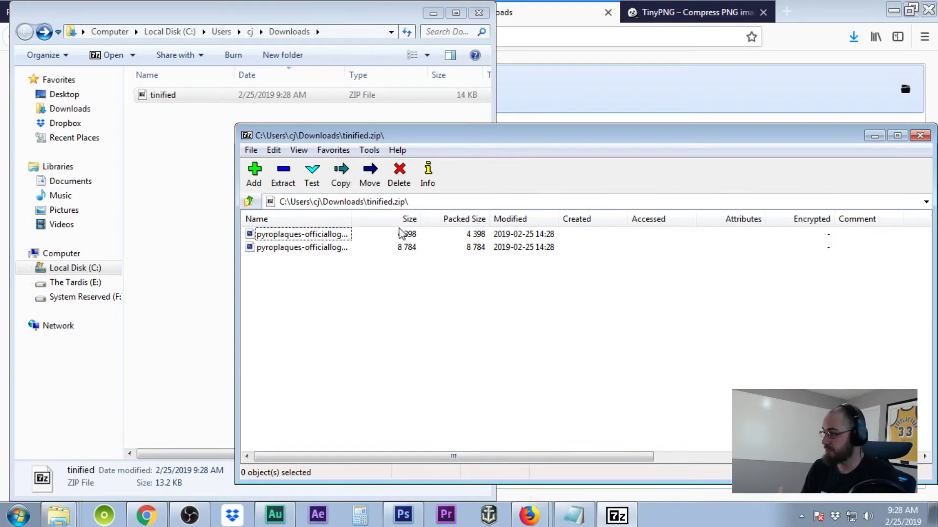
- Extract both compressed logo PNGs from tinified.zip into the desktop's New folder, replacing all existing files
click(284, 177)
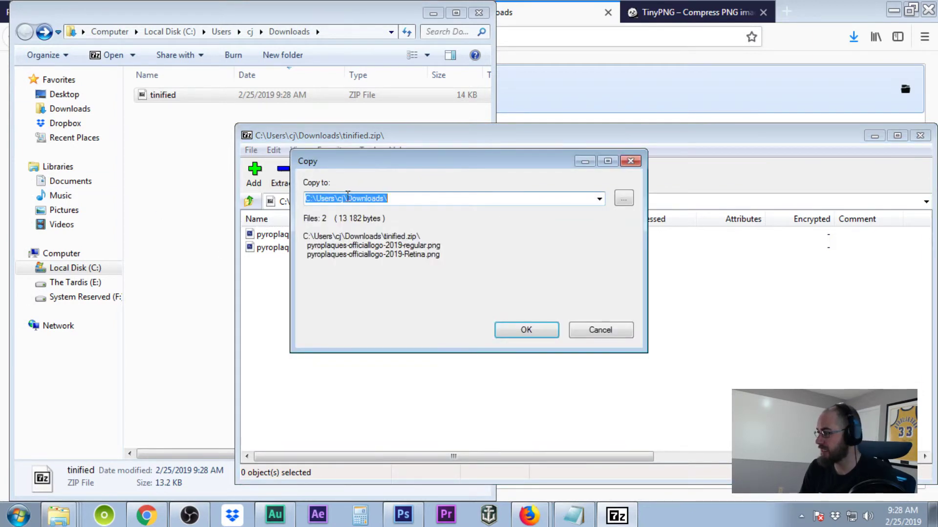
click(598, 198)
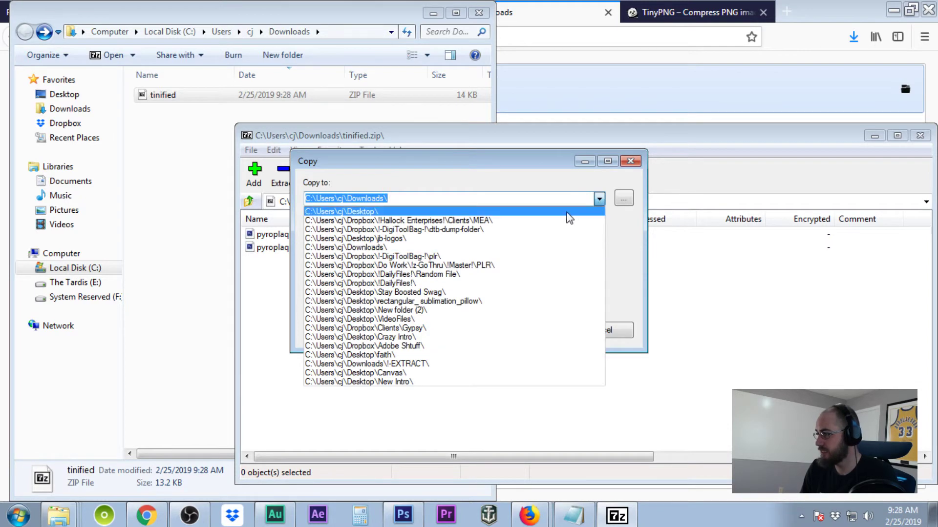
click(568, 213)
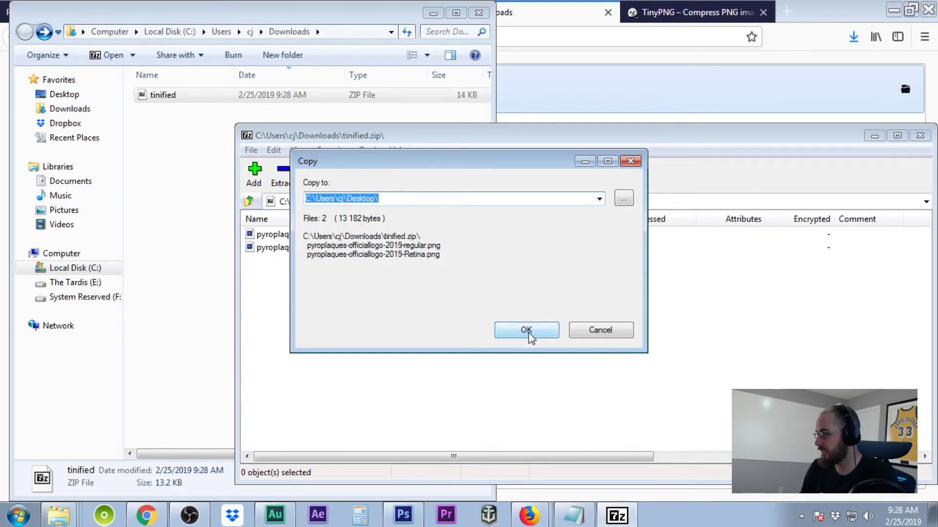
click(624, 198)
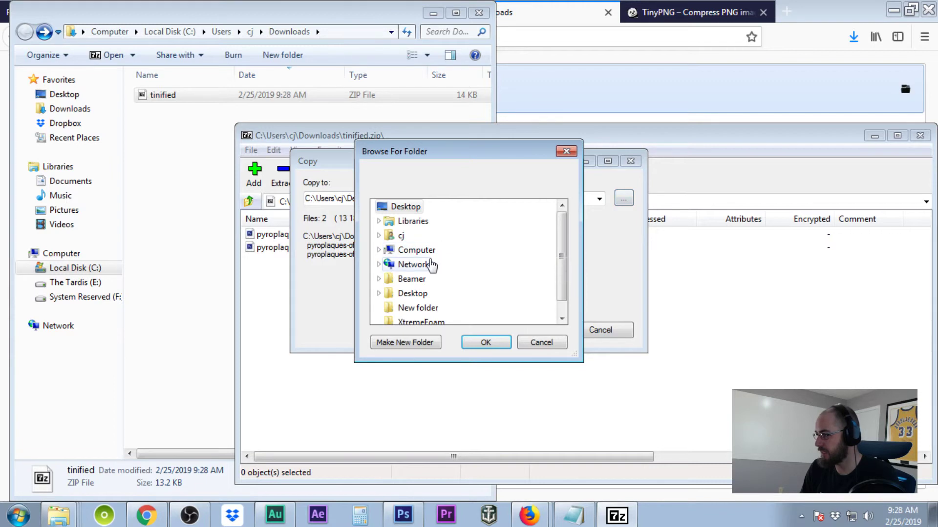
click(419, 307)
click(486, 343)
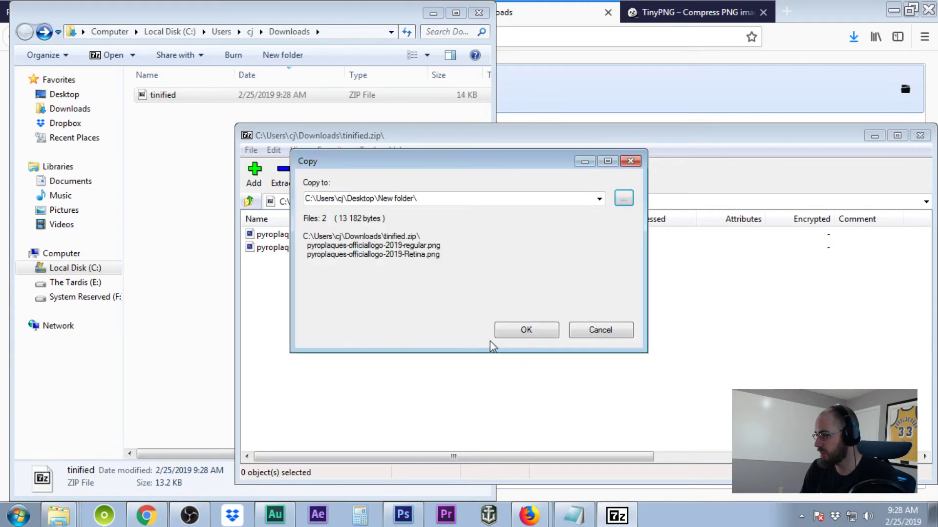
click(526, 330)
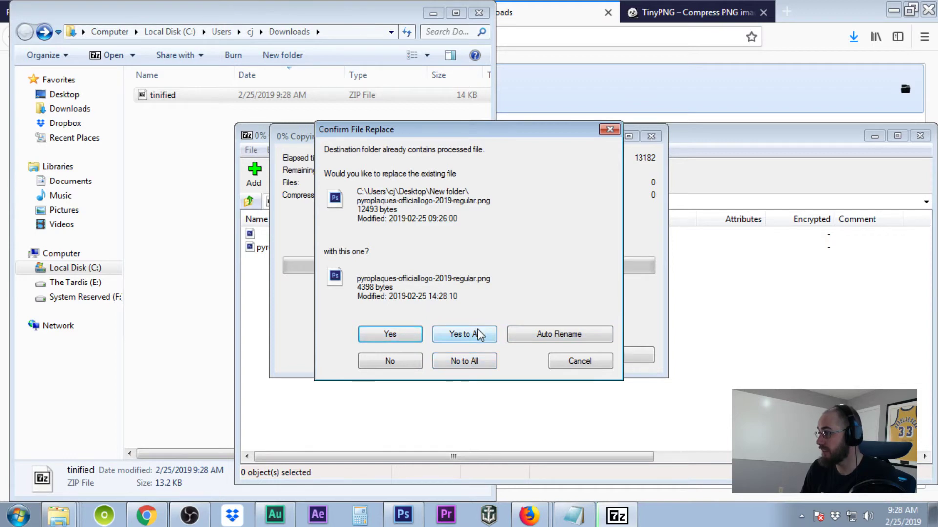
click(479, 335)
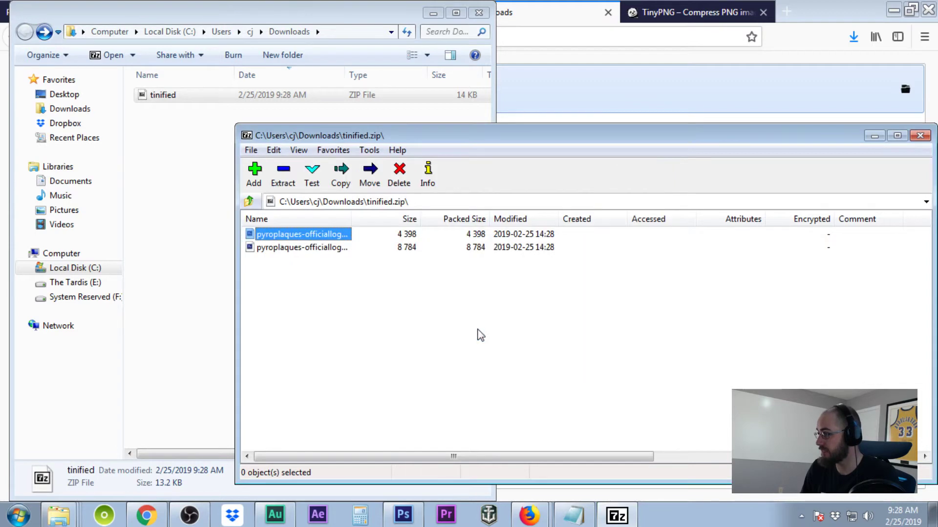
- Minimize the 7-Zip, Downloads and browser windows to check the logo files in New folder
click(874, 136)
click(432, 12)
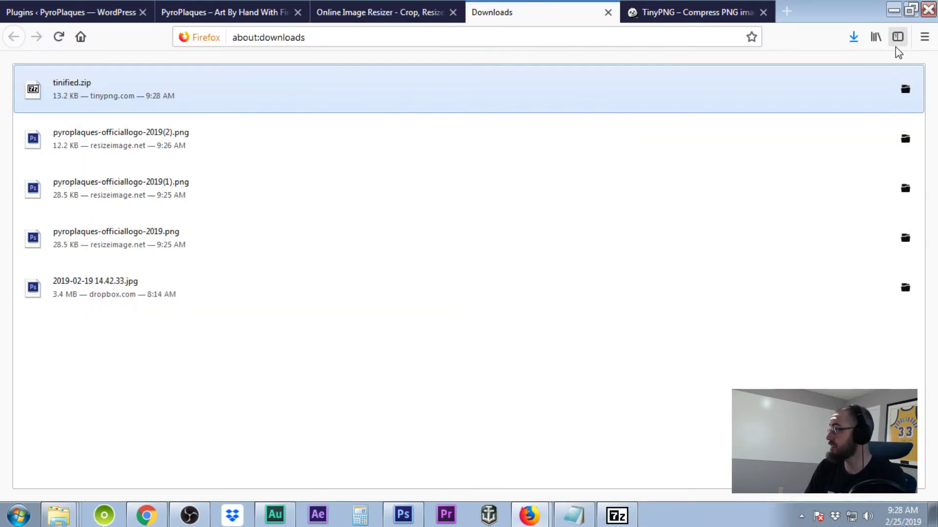
click(894, 10)
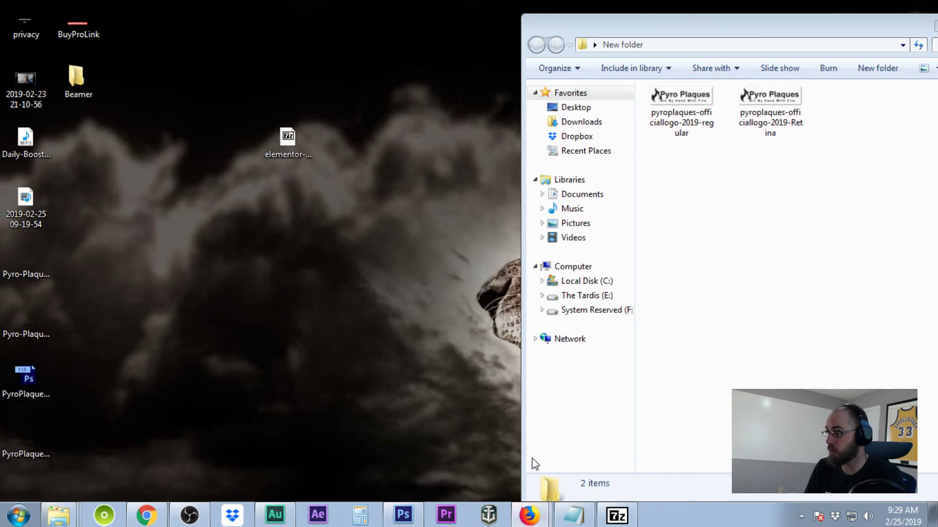
- Switch back to Firefox and revisit the ResizeImage.net and TinyPNG pages
click(529, 515)
click(207, 14)
click(391, 14)
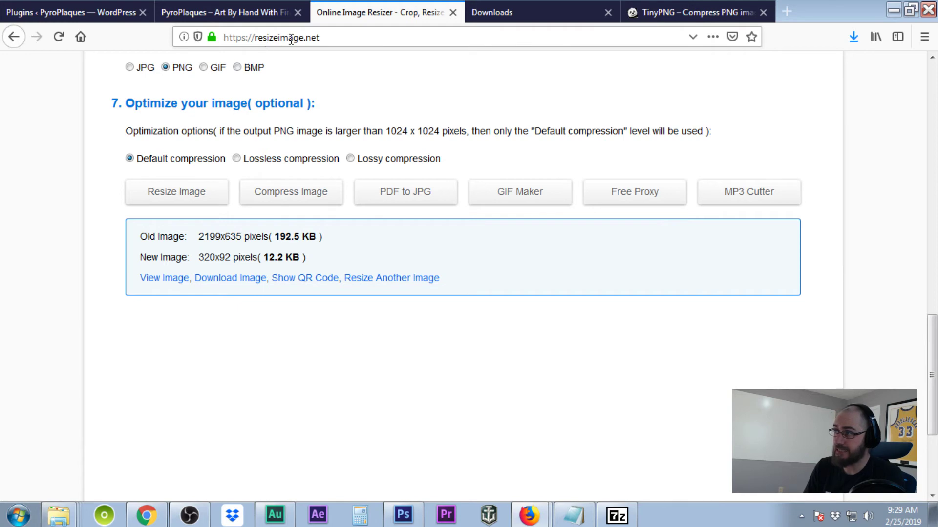
click(652, 11)
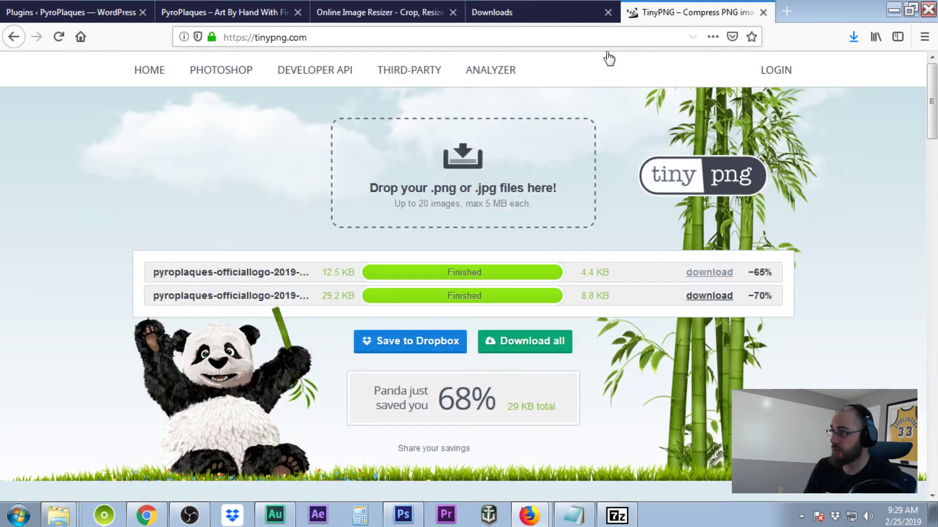